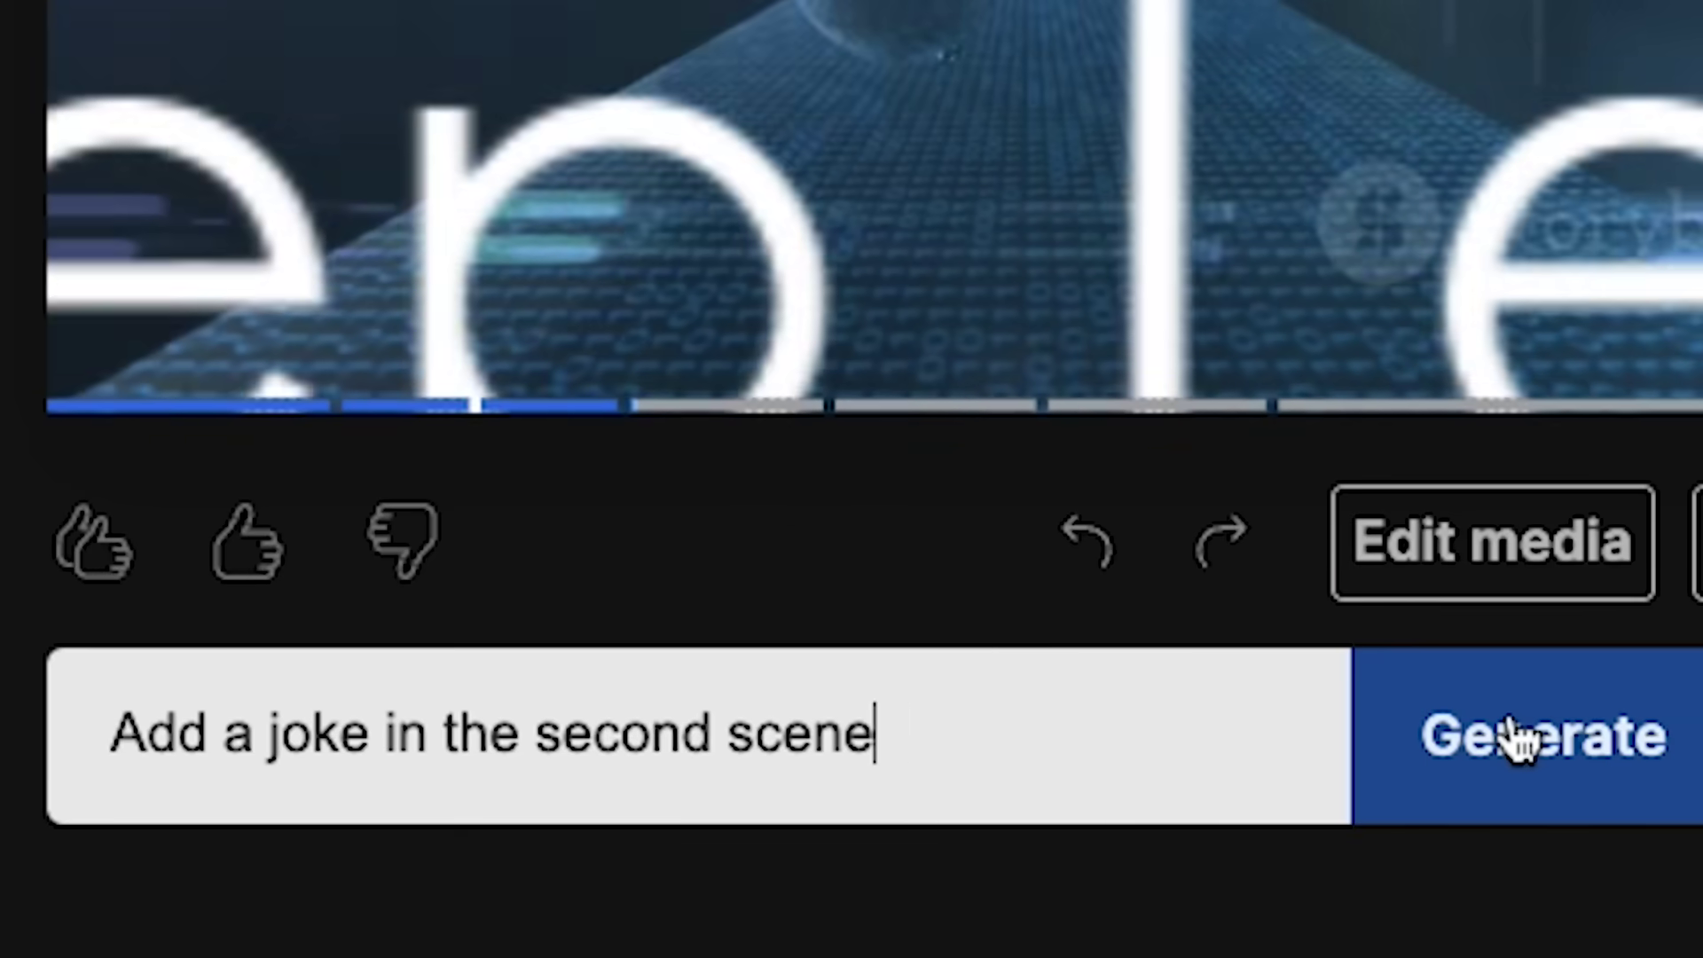
Submit the 'Add a joke in the second scene' edit command to invideo AI
left_click(1508, 733)
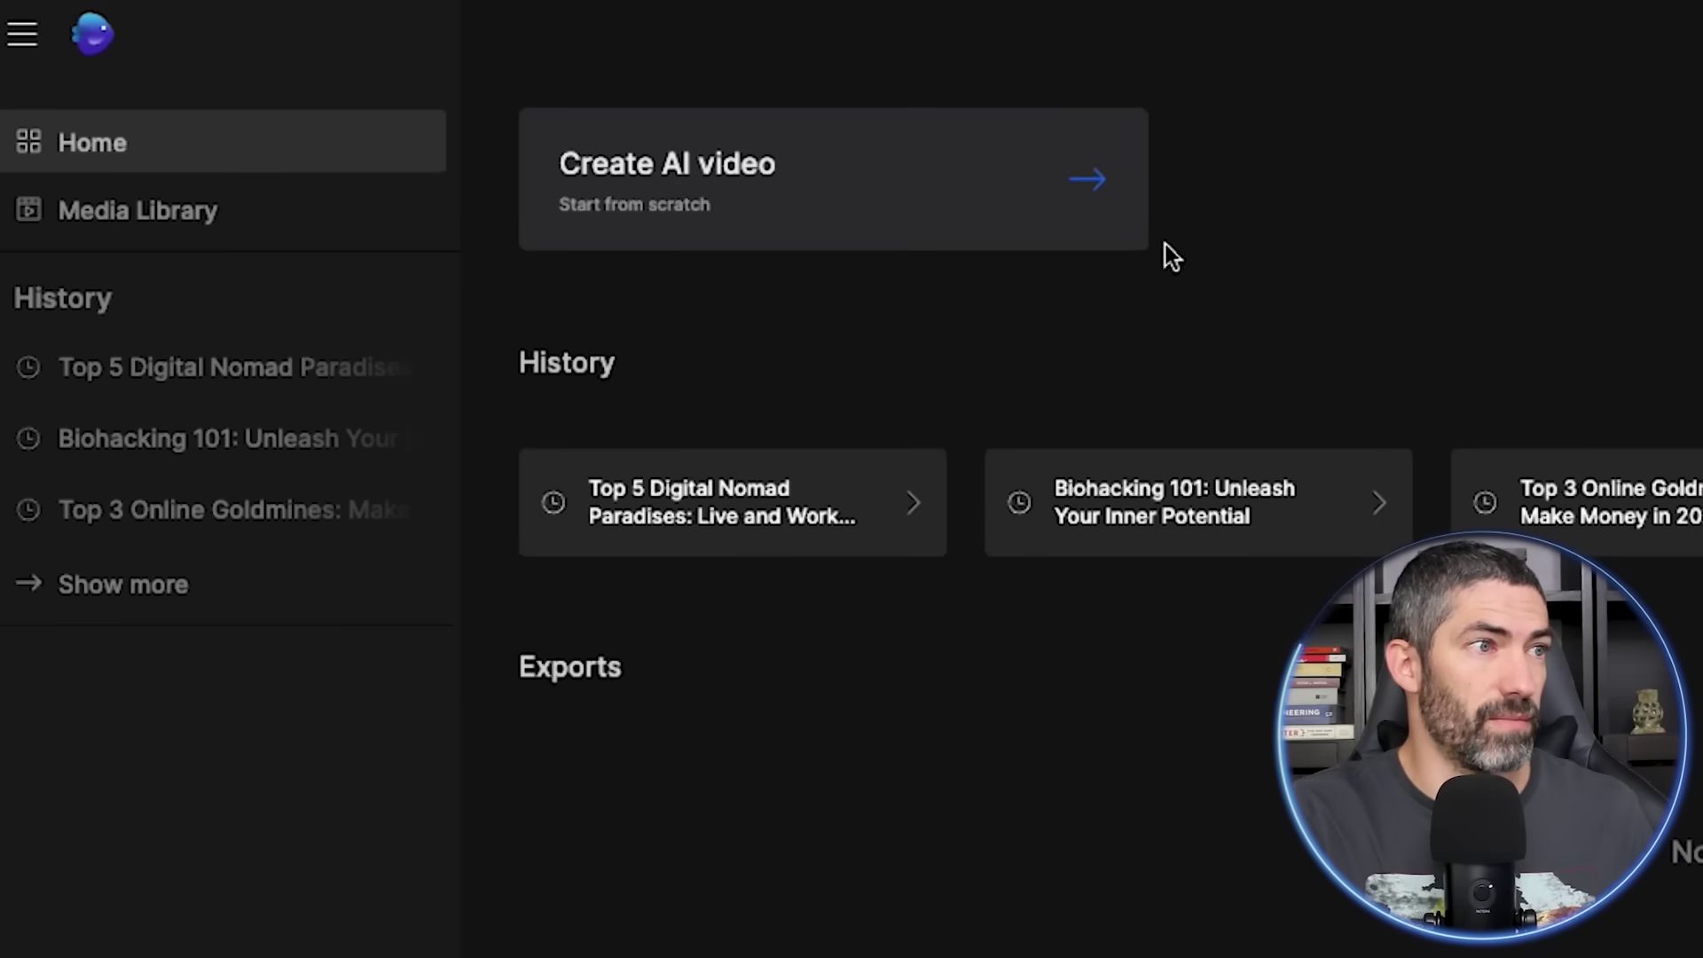
Start a new AI video, type then delete 'Create a video about how to', and list the workflows
left_click(989, 186)
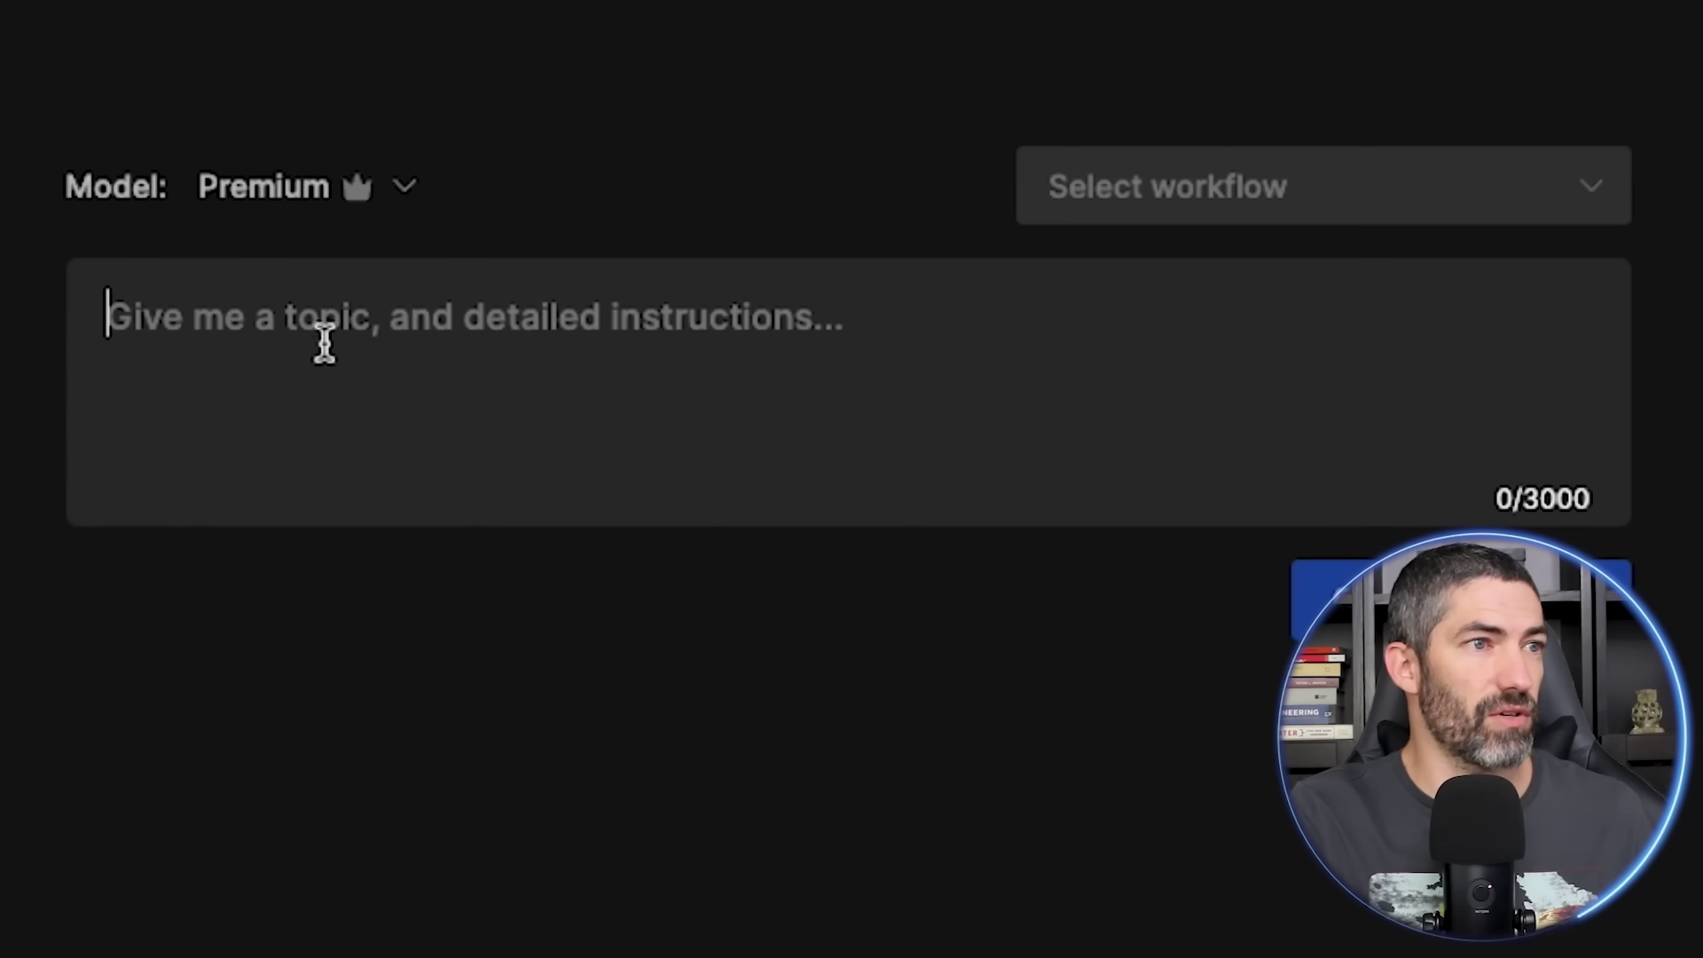
left_click(357, 369)
type("Create a video about how to make money online")
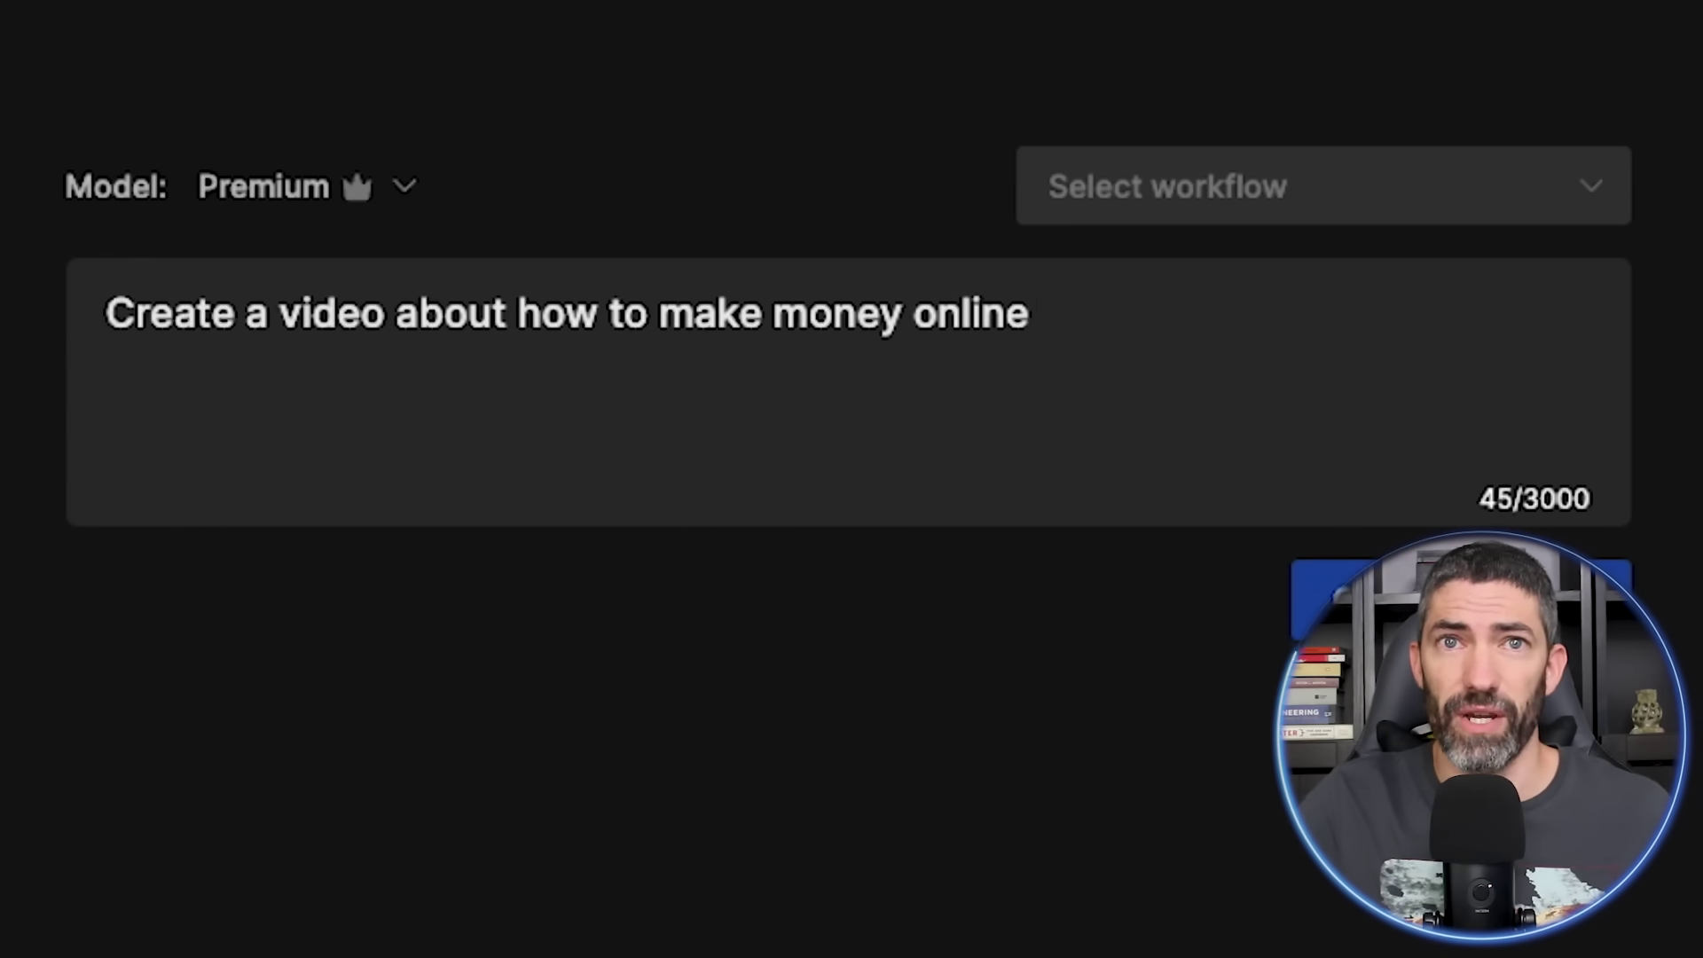
left_click_drag(1020, 269, 110, 260)
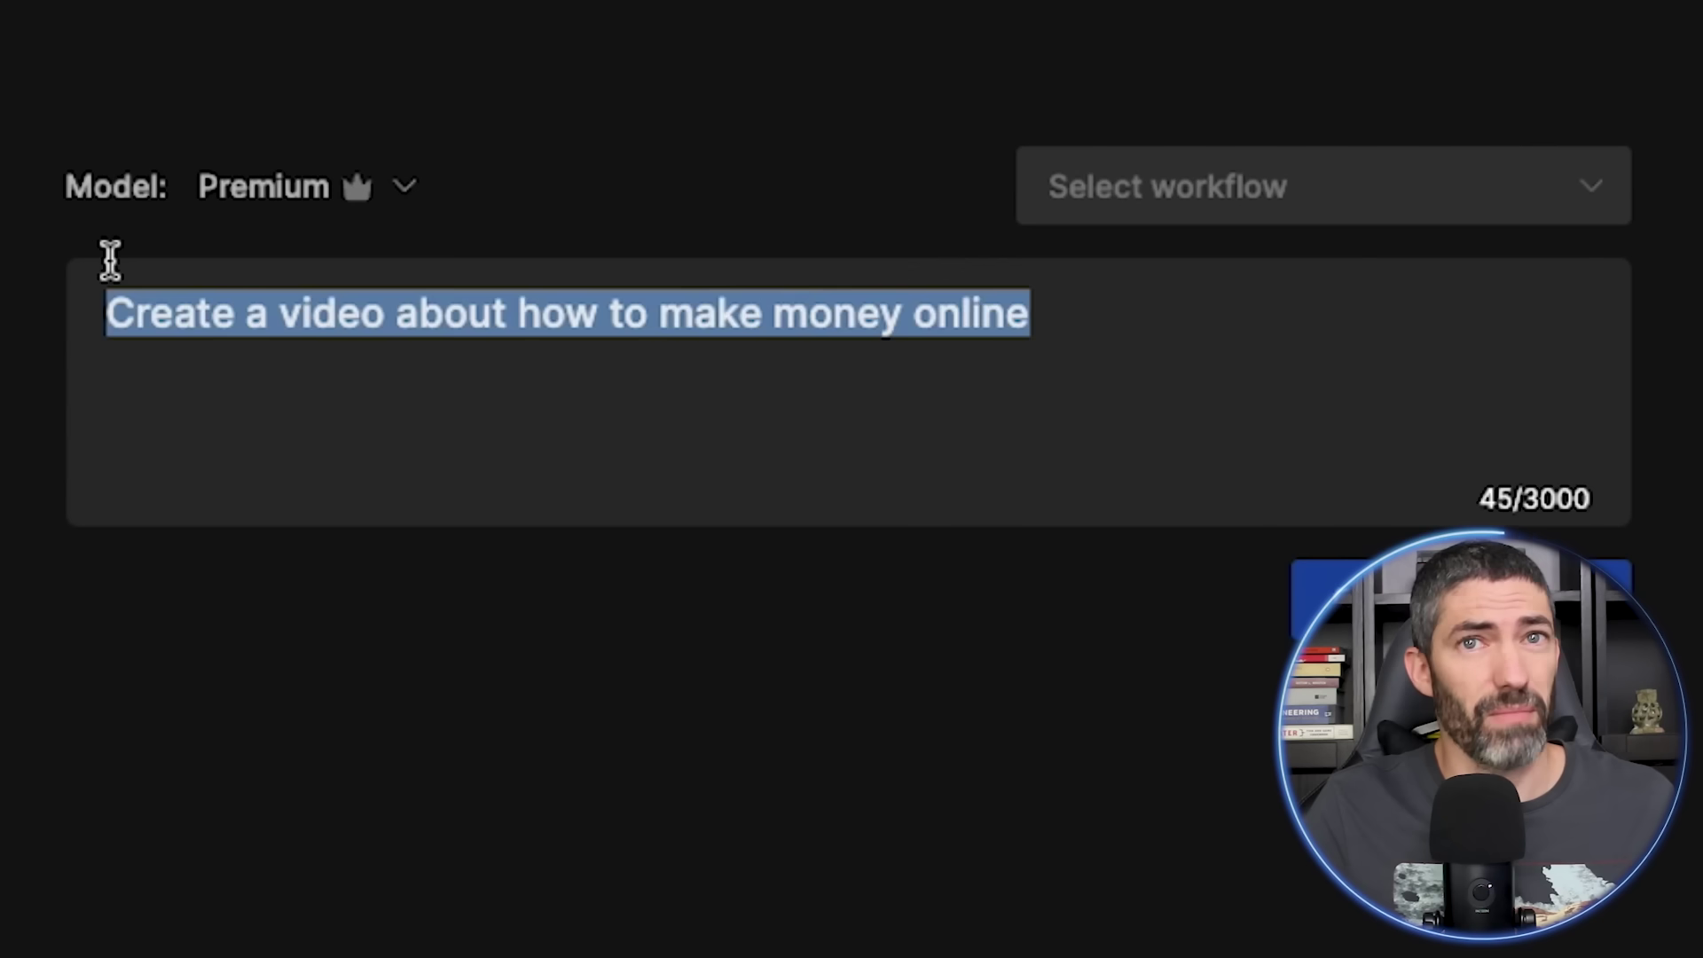
key("BackSpace")
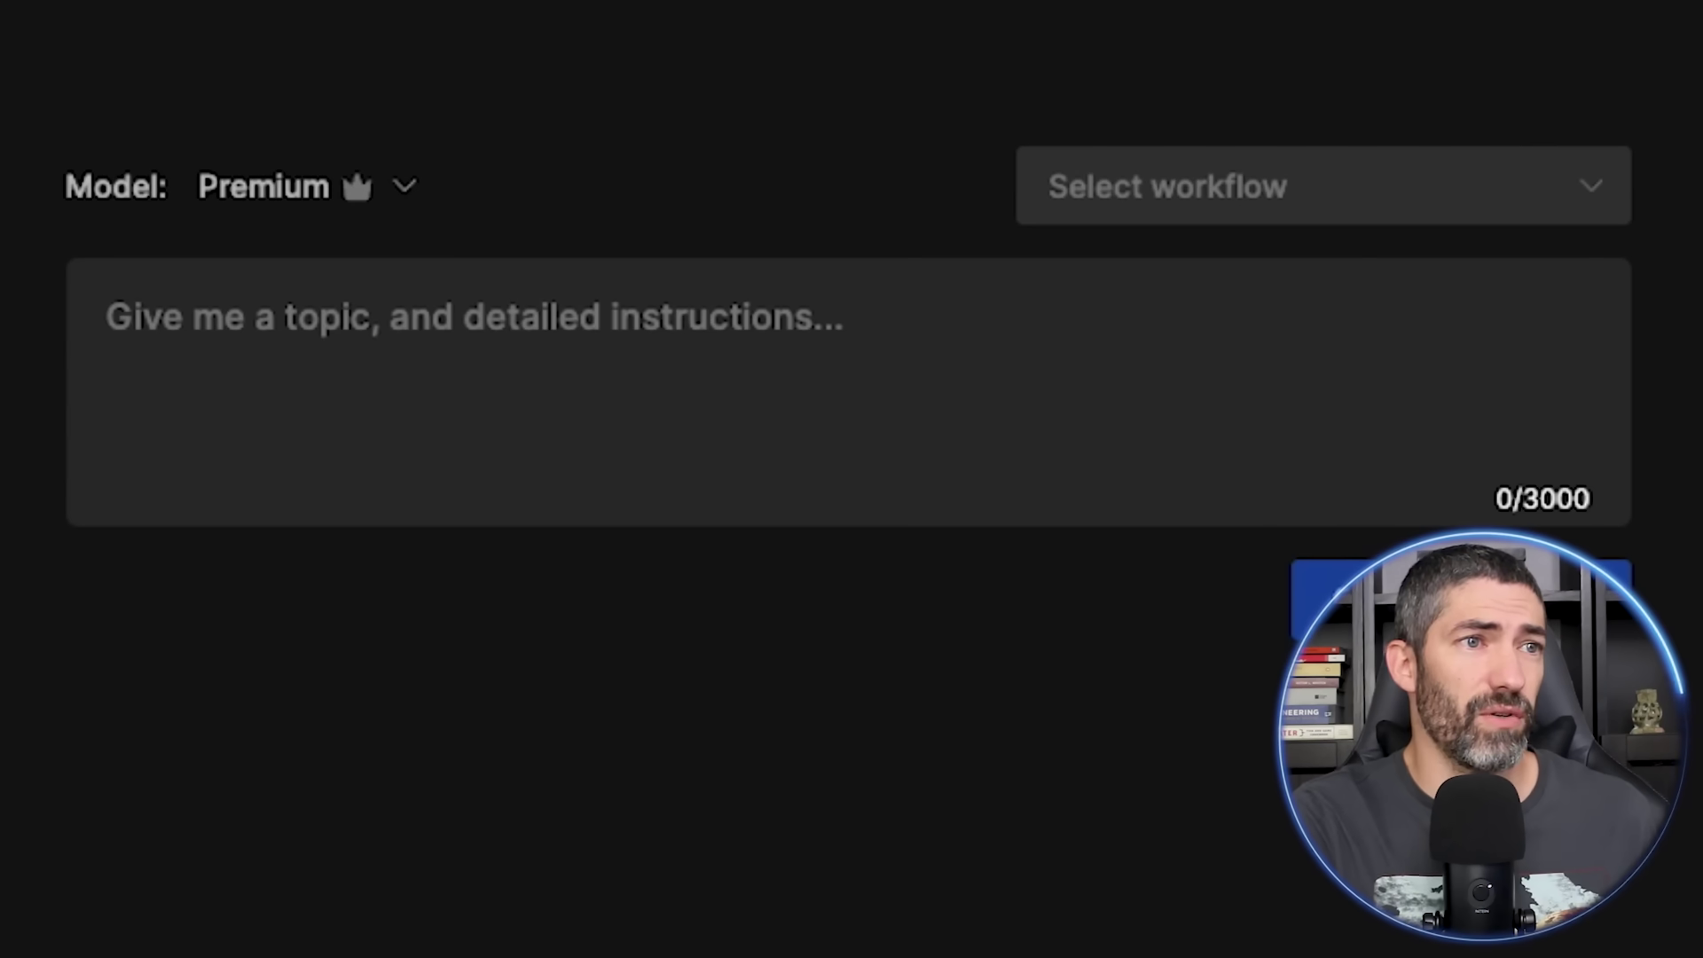
left_click(1552, 211)
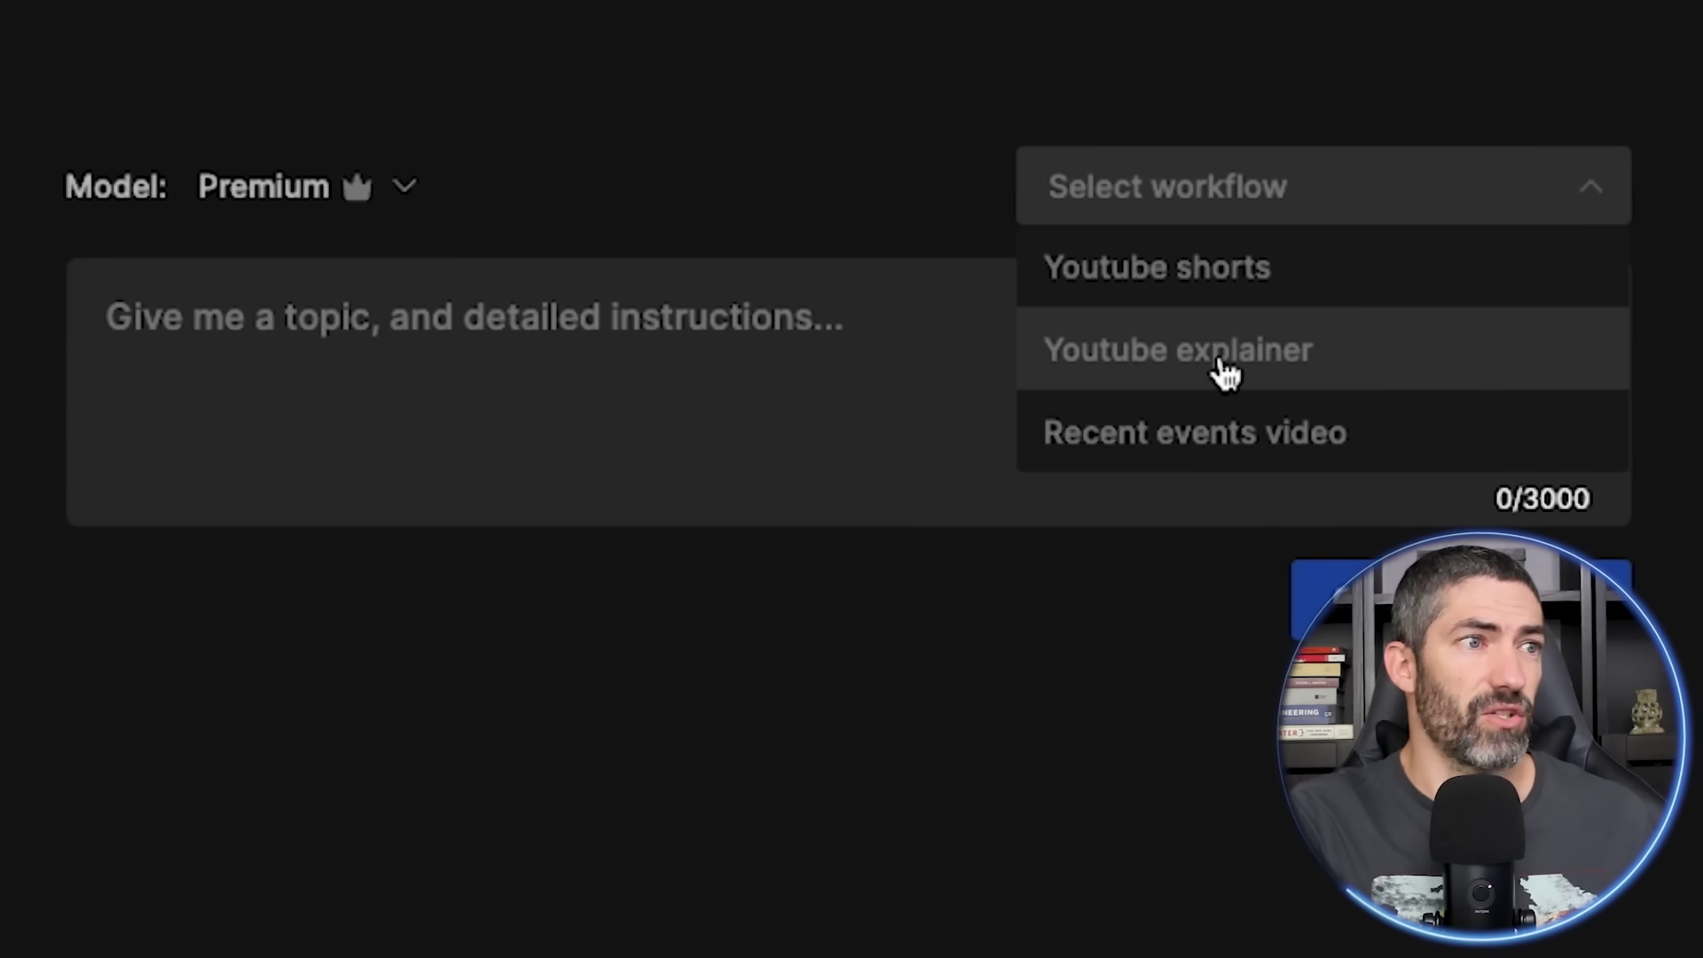
Choose the YouTube explainer workflow at 2 minutes, filling in topic, directions and upbeat music
left_click(1224, 369)
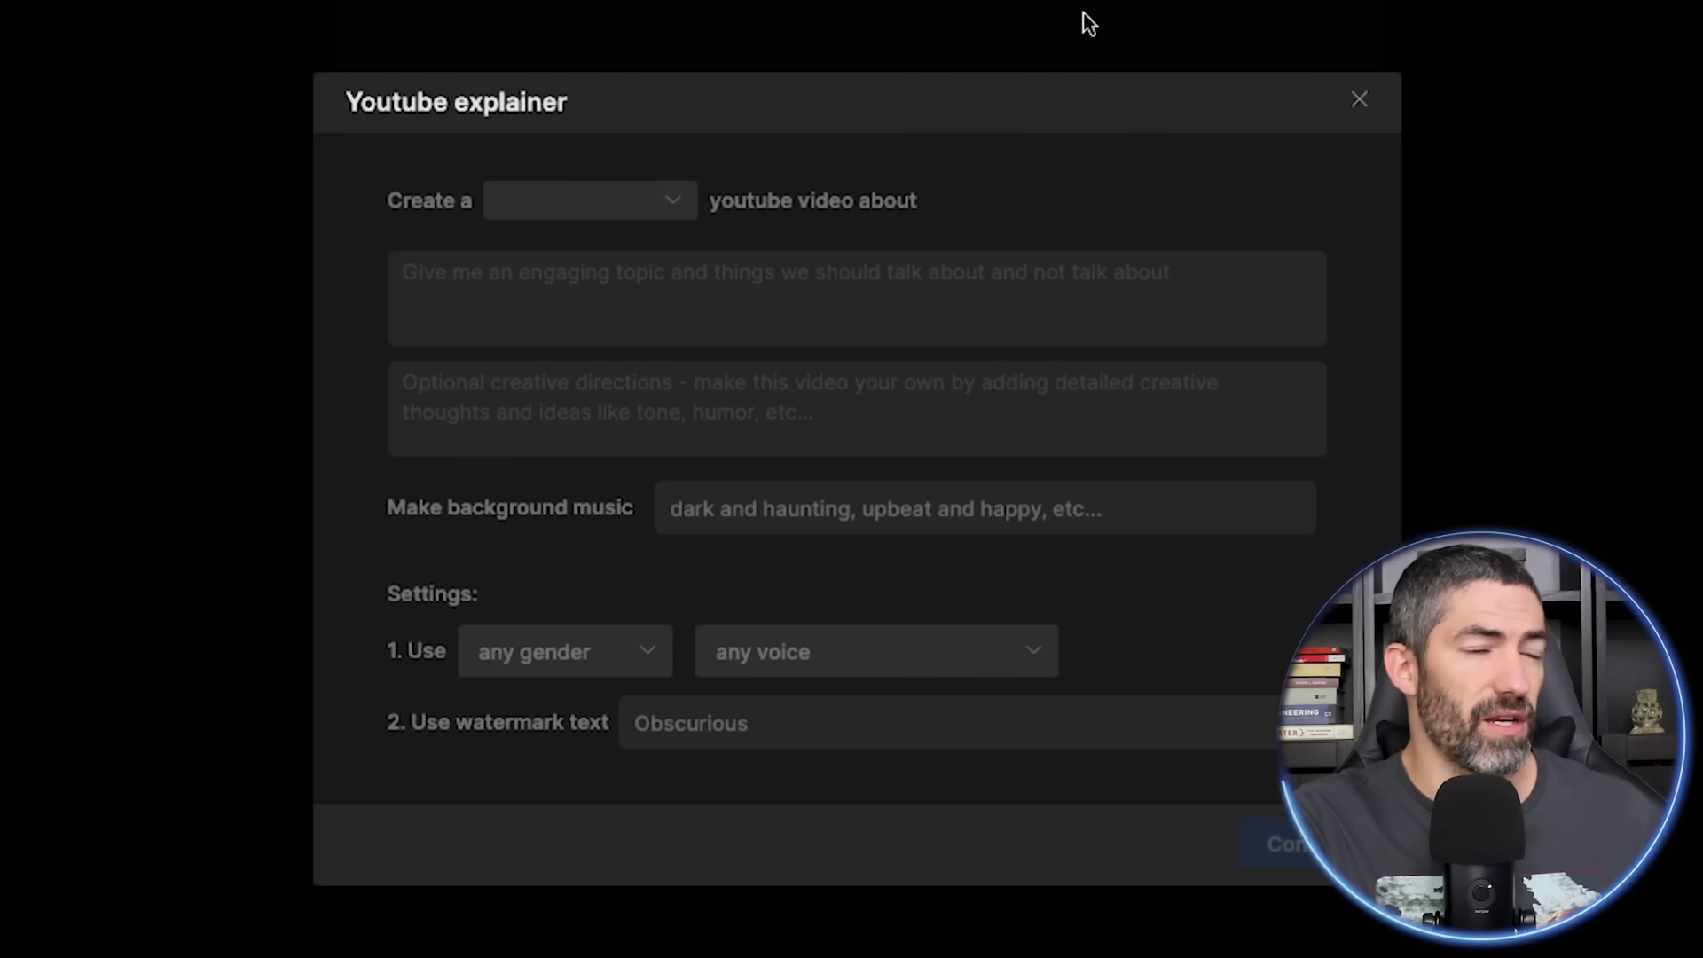
left_click(677, 195)
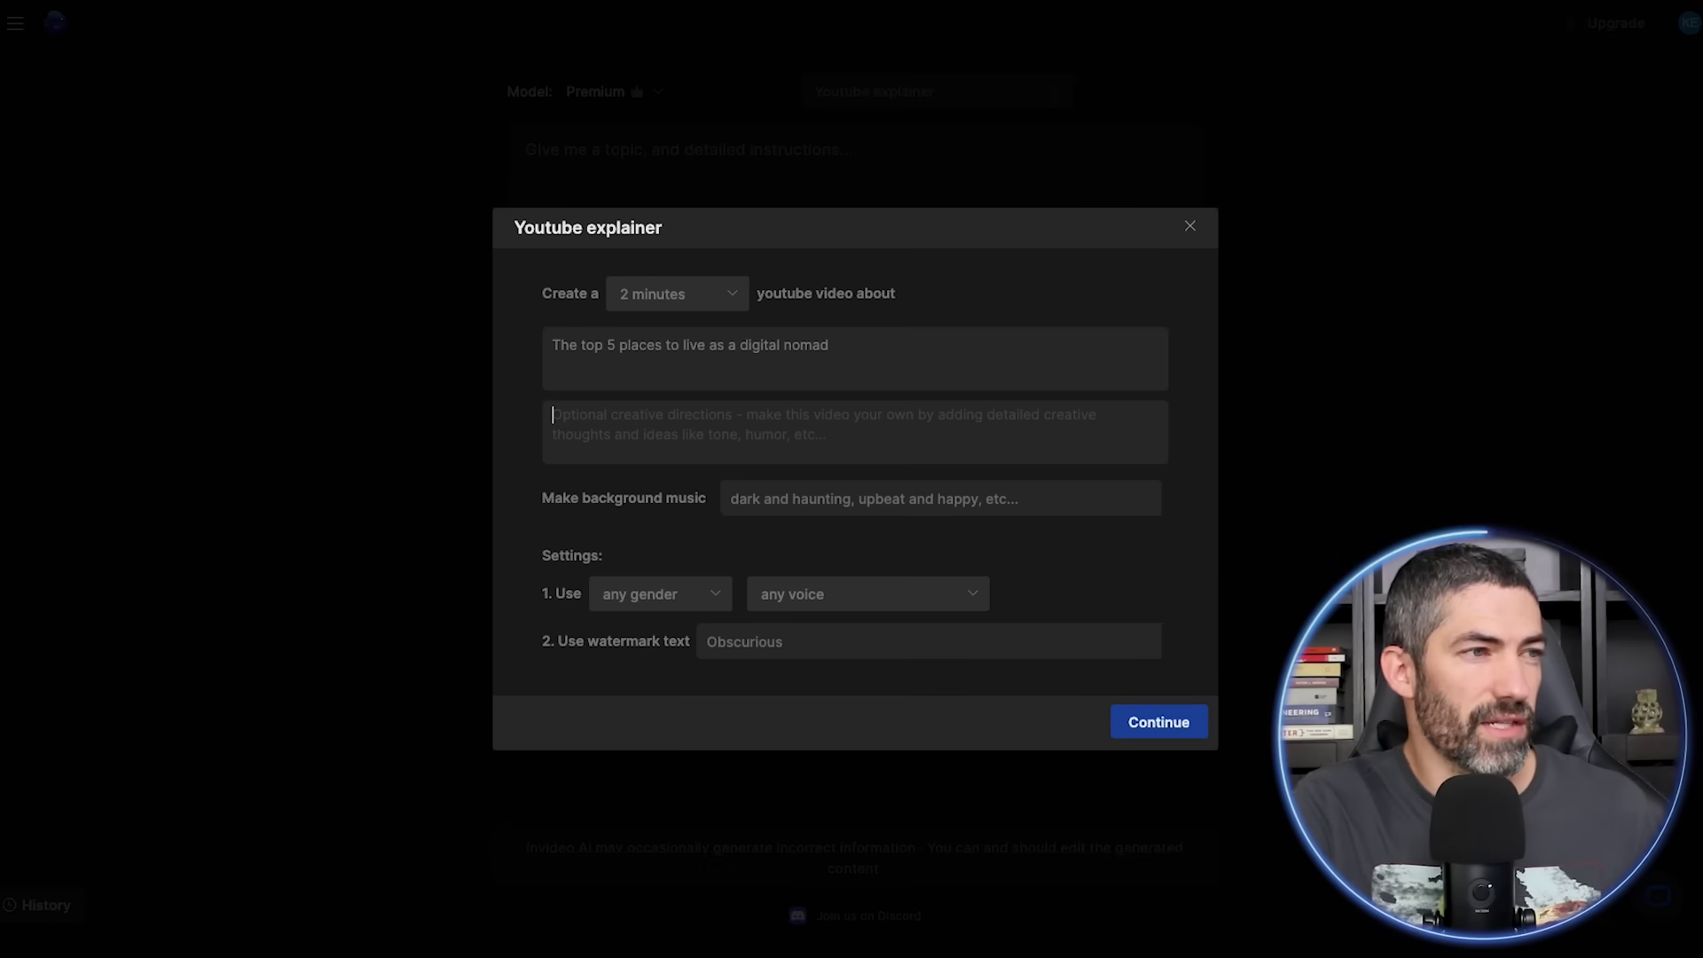
left_click(558, 417)
type("S")
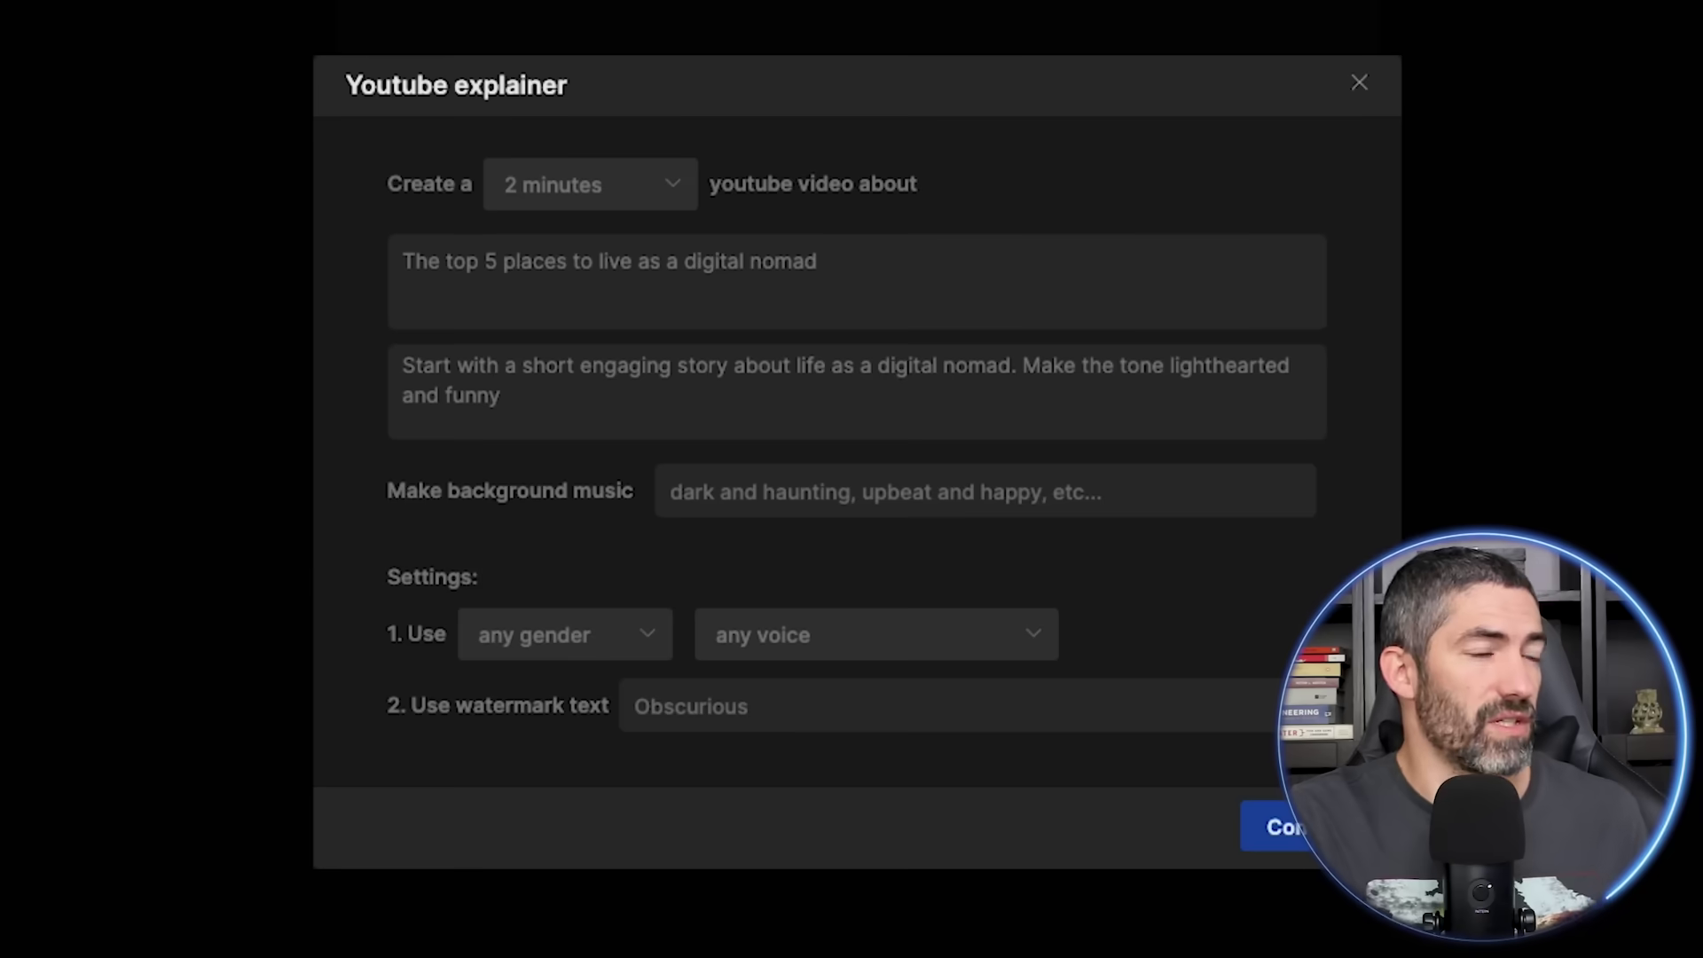
type("upbeat")
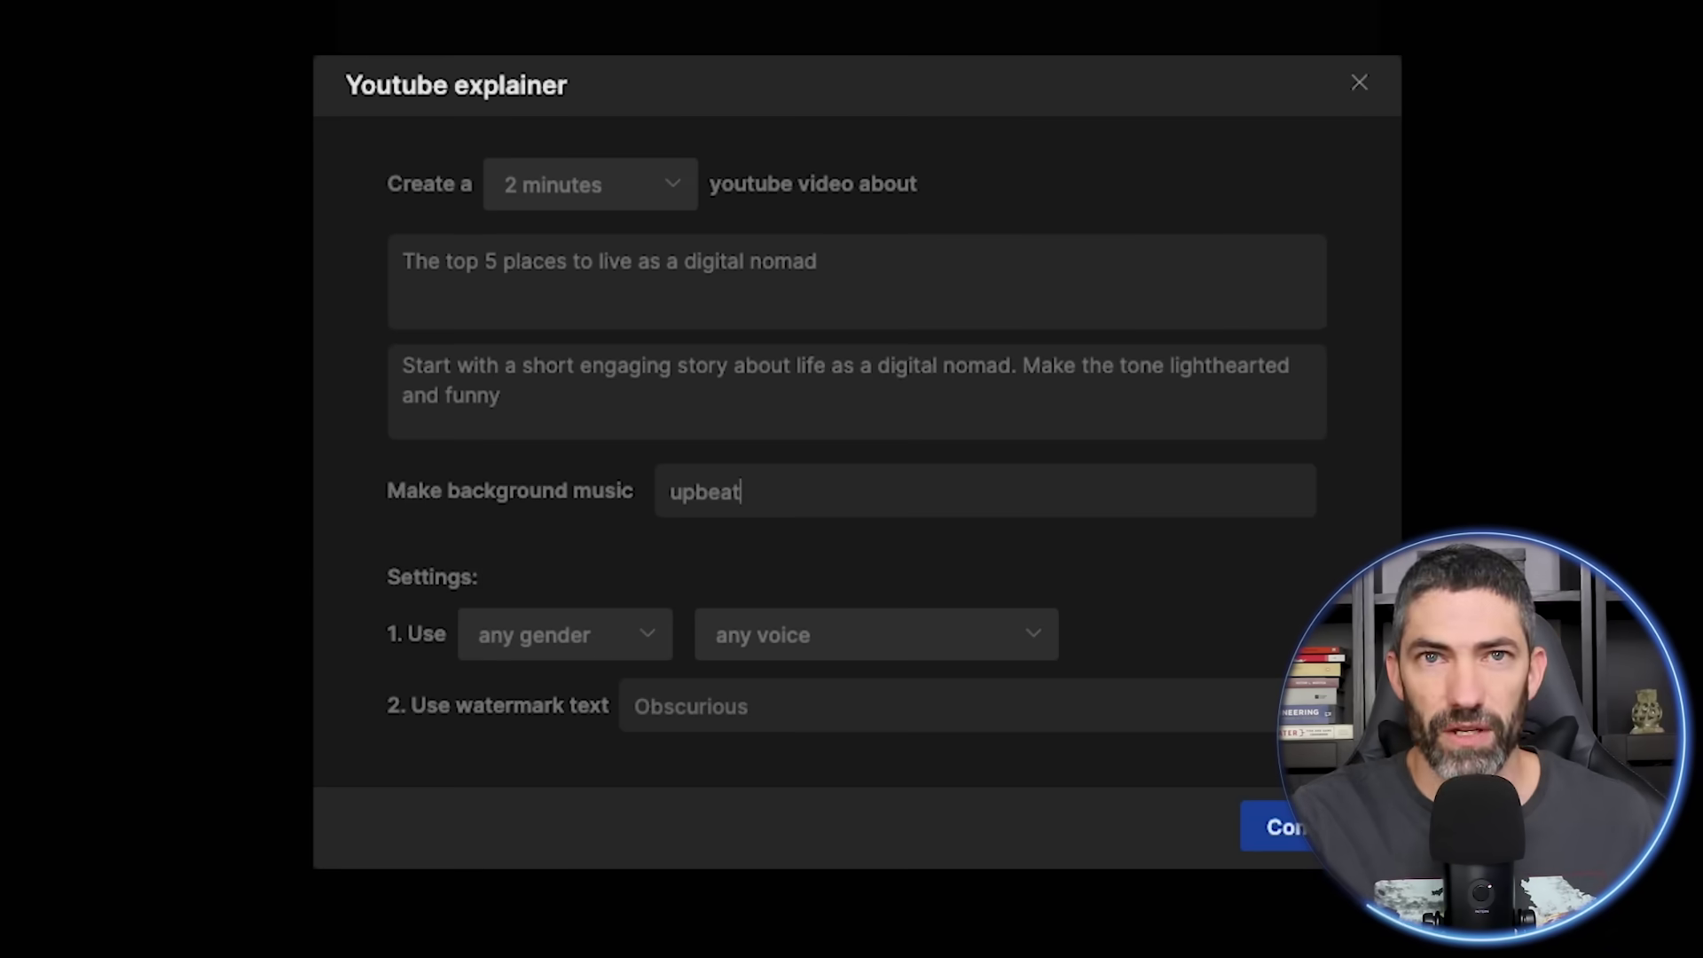
Pick a male, middle-aged British narrator voice and turn the settings into the prompt
left_click(635, 640)
left_click(520, 746)
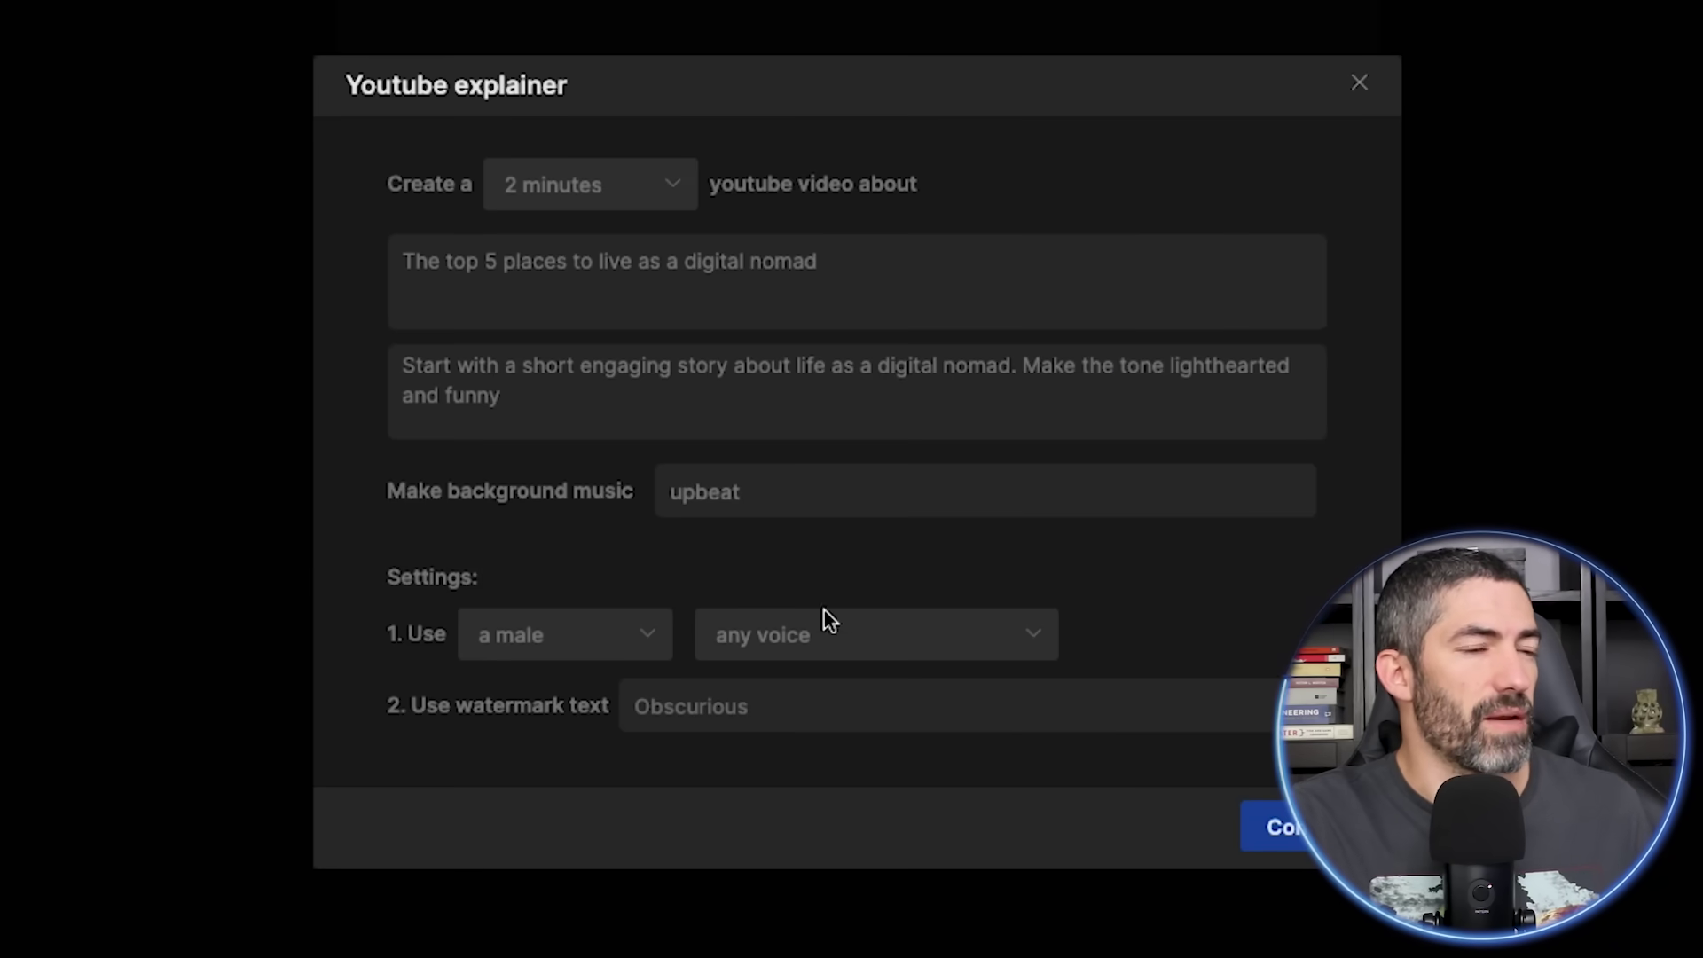
left_click(813, 640)
scroll(840, 749, "down", 5)
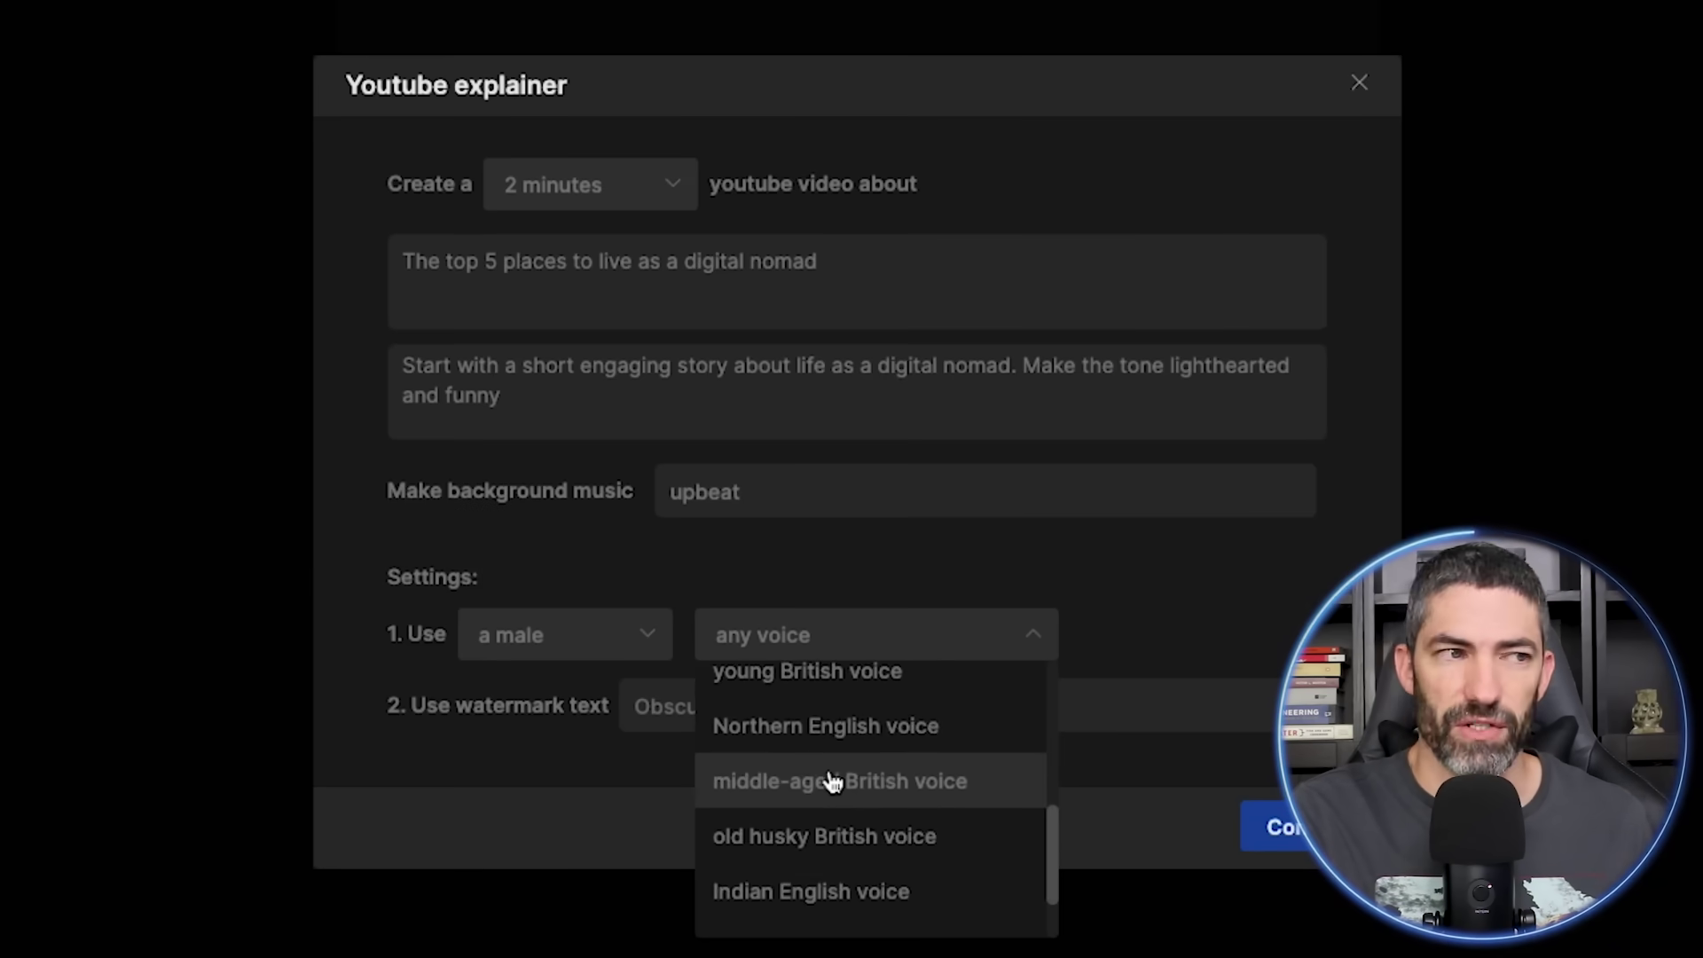
left_click(830, 780)
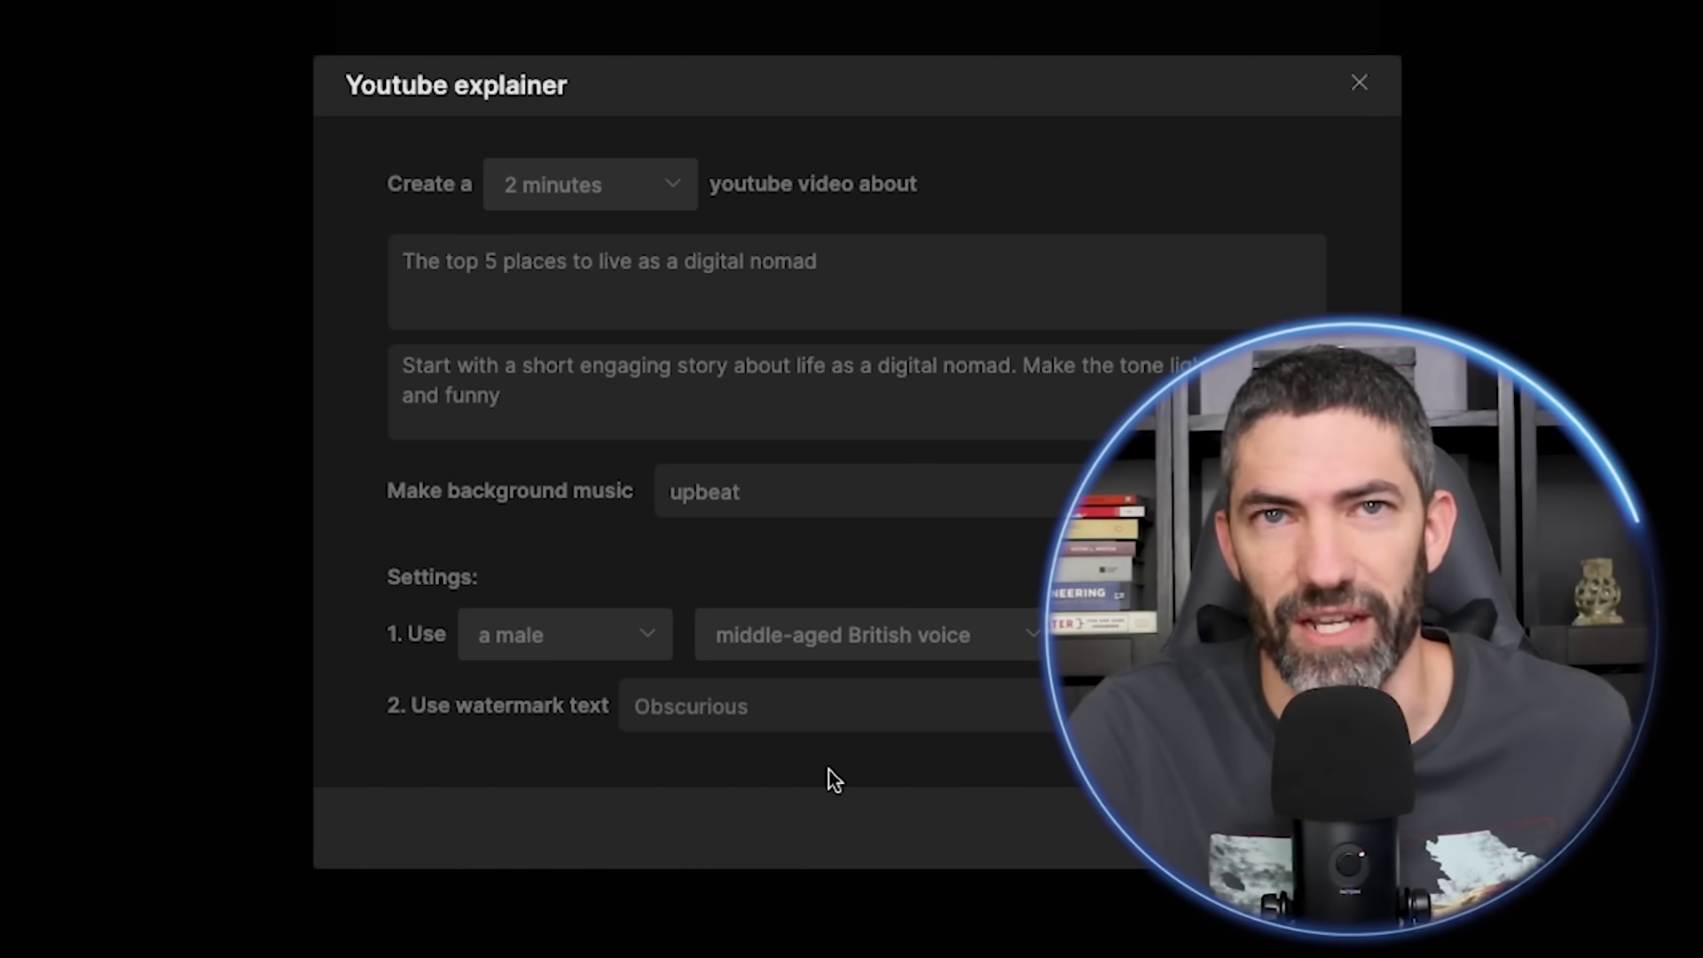
left_click(1277, 825)
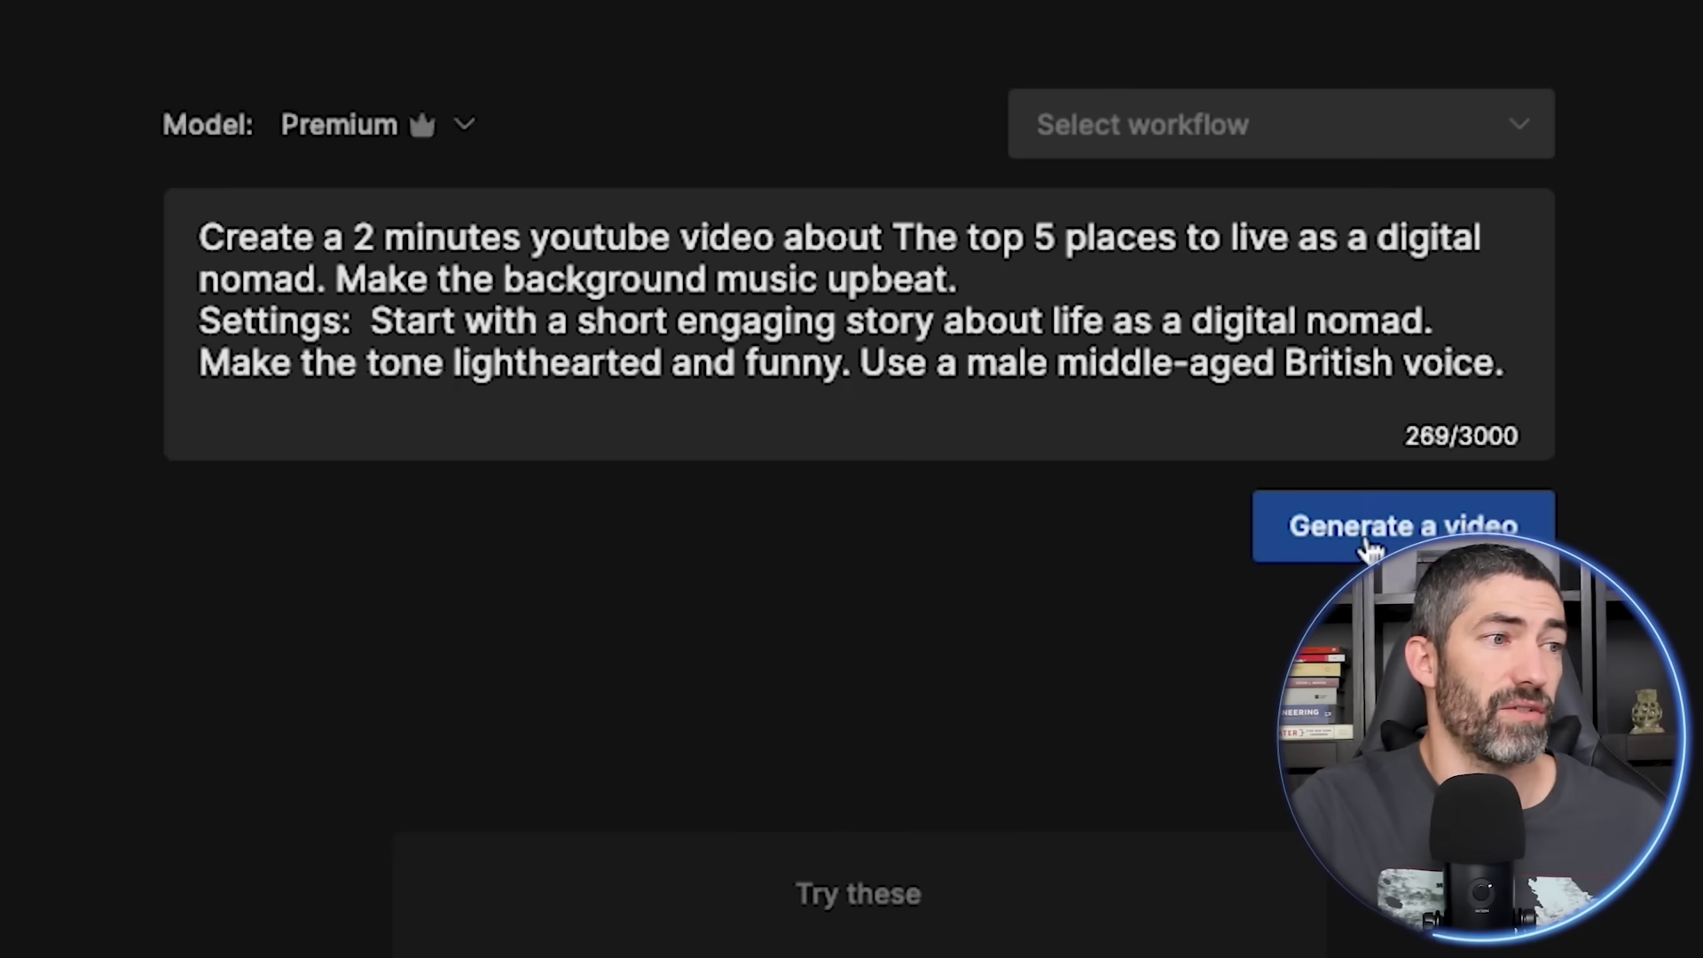
Generate the video for a Digital Nomads audience with the Bright look on Youtube
left_click(1370, 548)
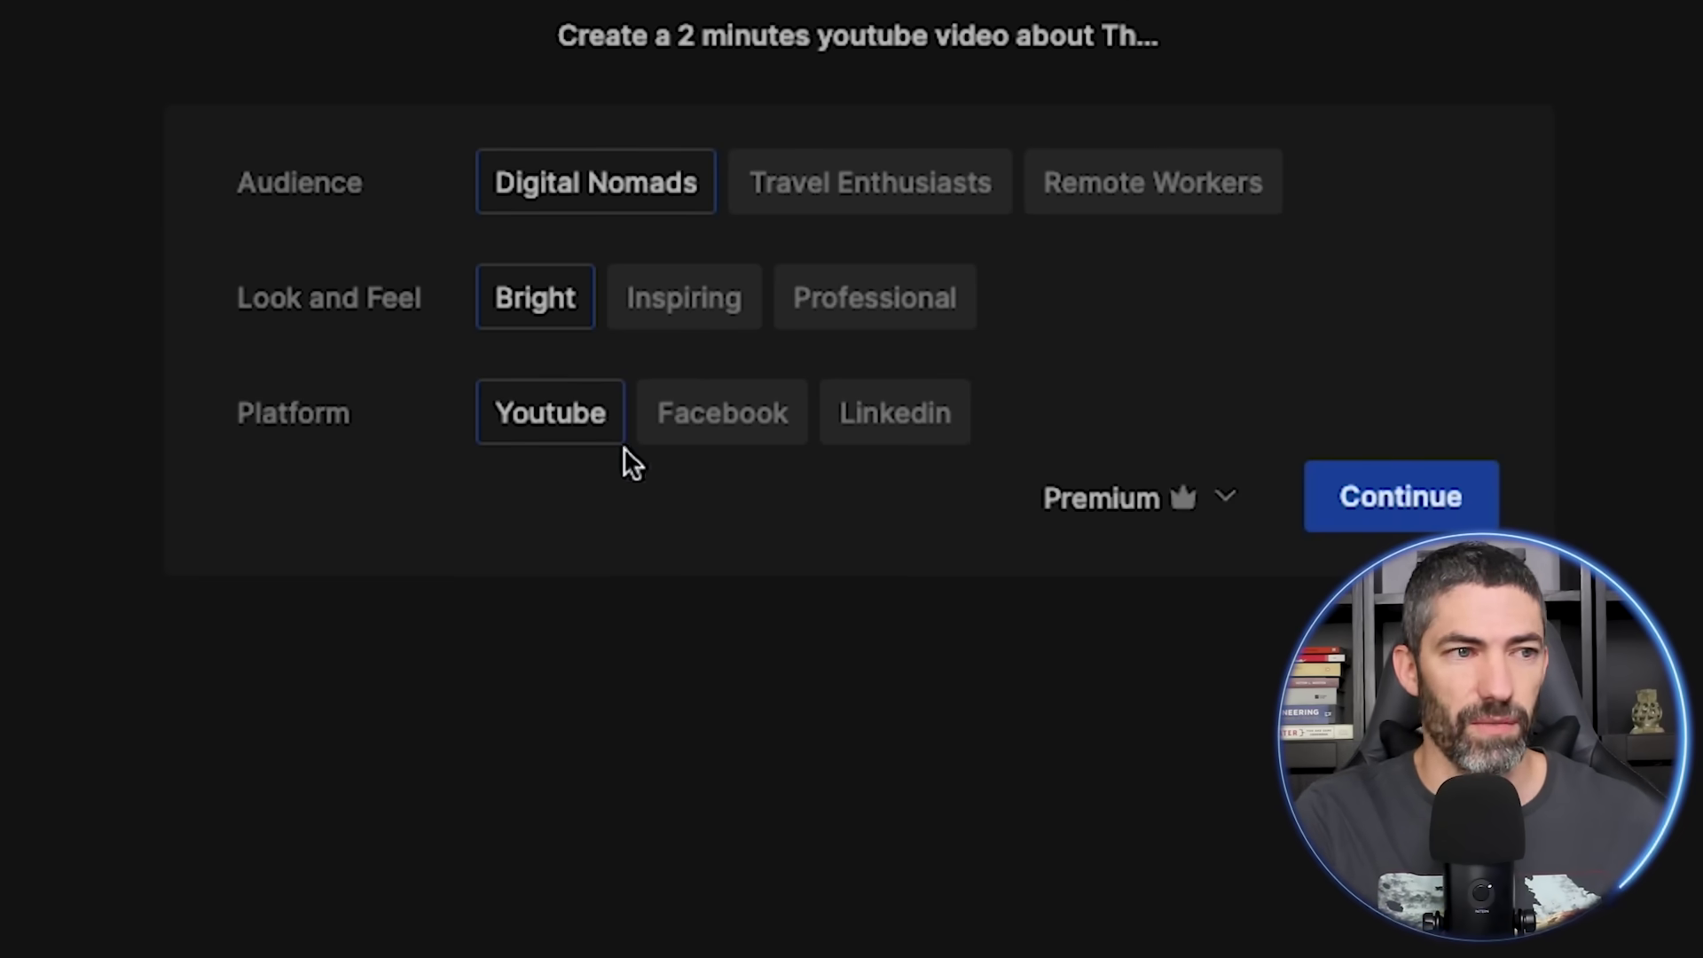
left_click(1357, 502)
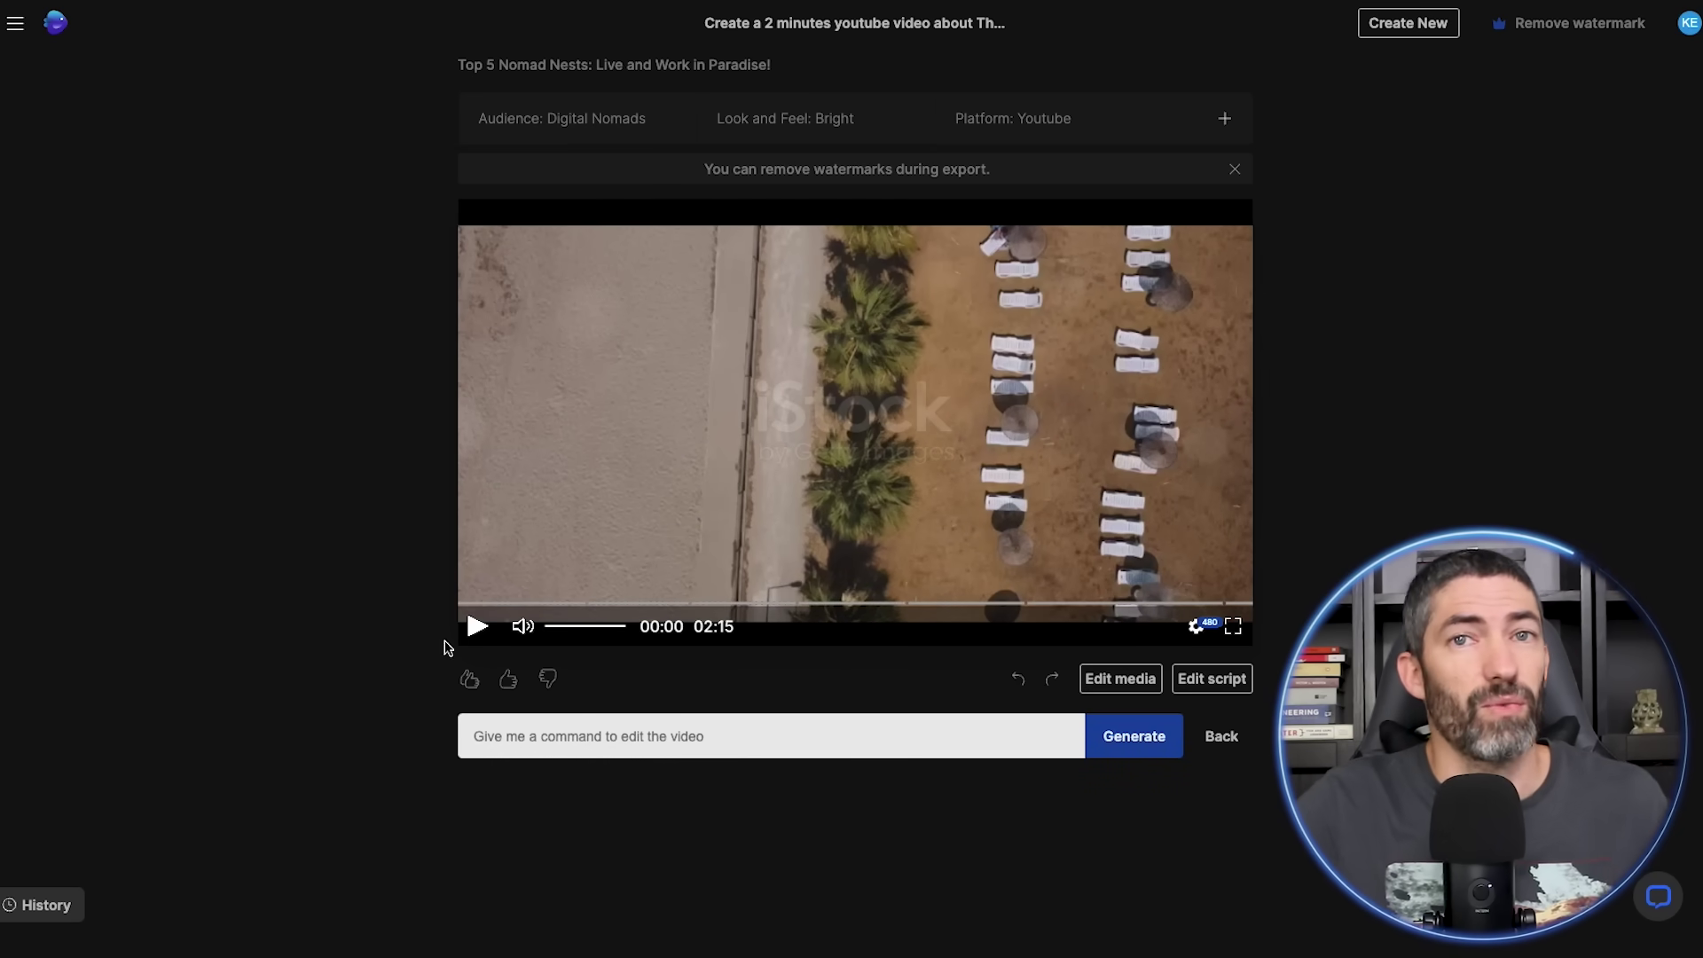
Watch the generated 'Top 5 Nomad Nests' video, then bring up the media editor for its clips
left_click(477, 626)
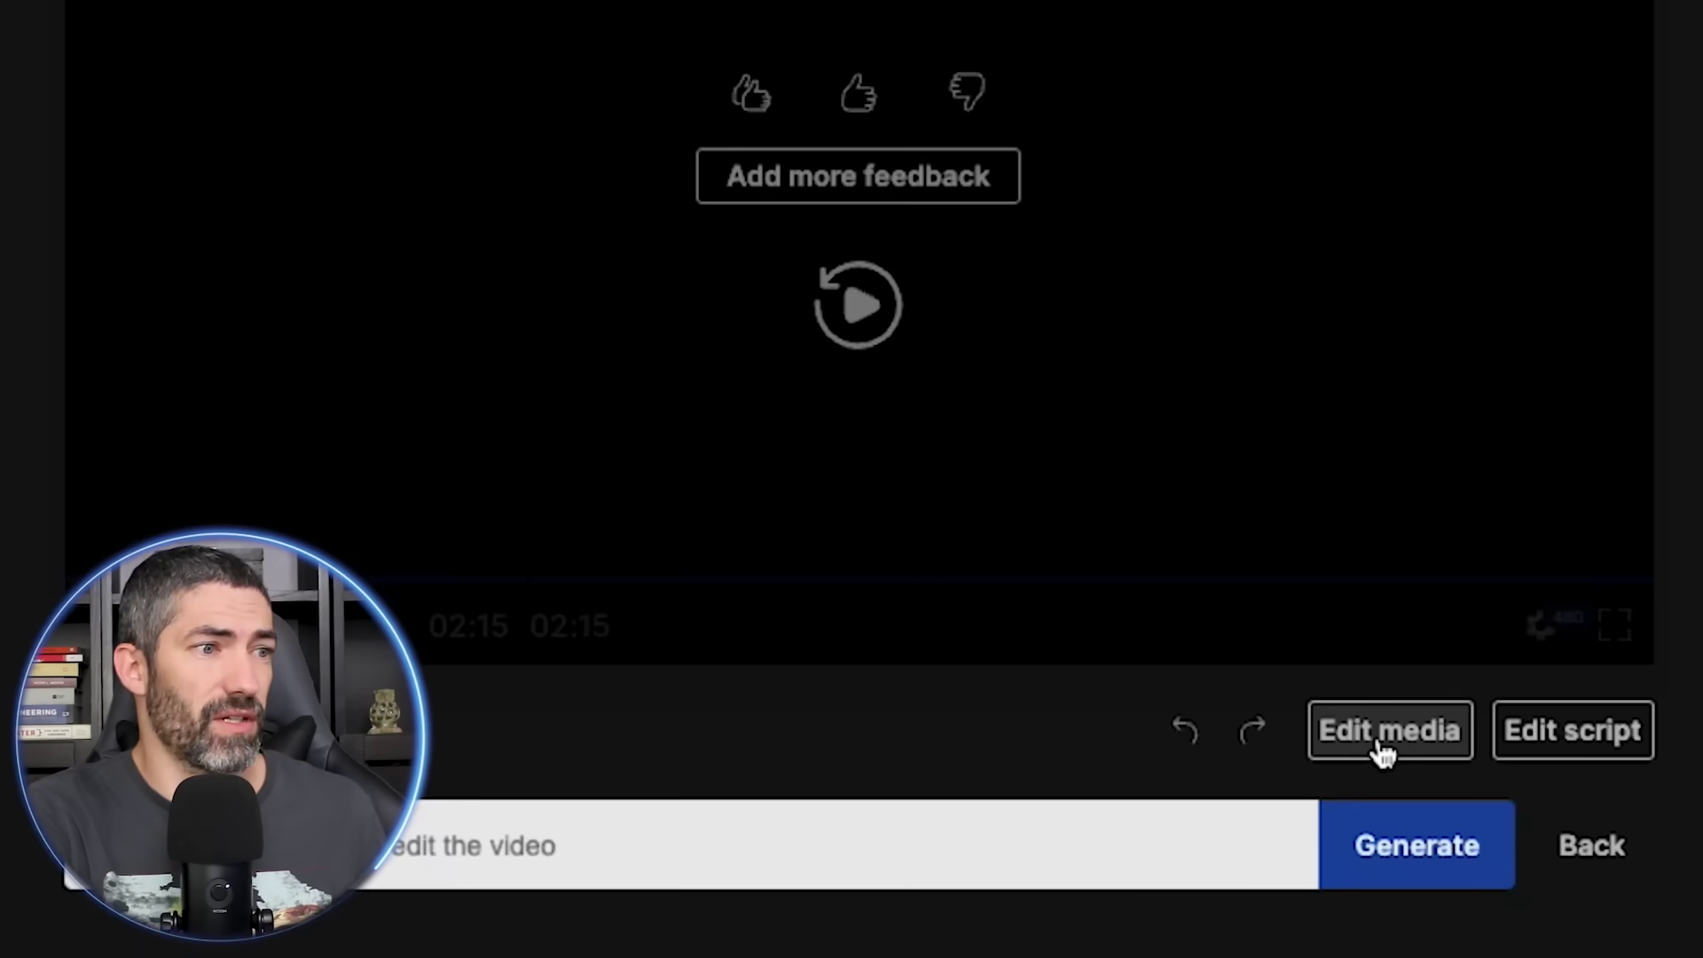
left_click(1117, 684)
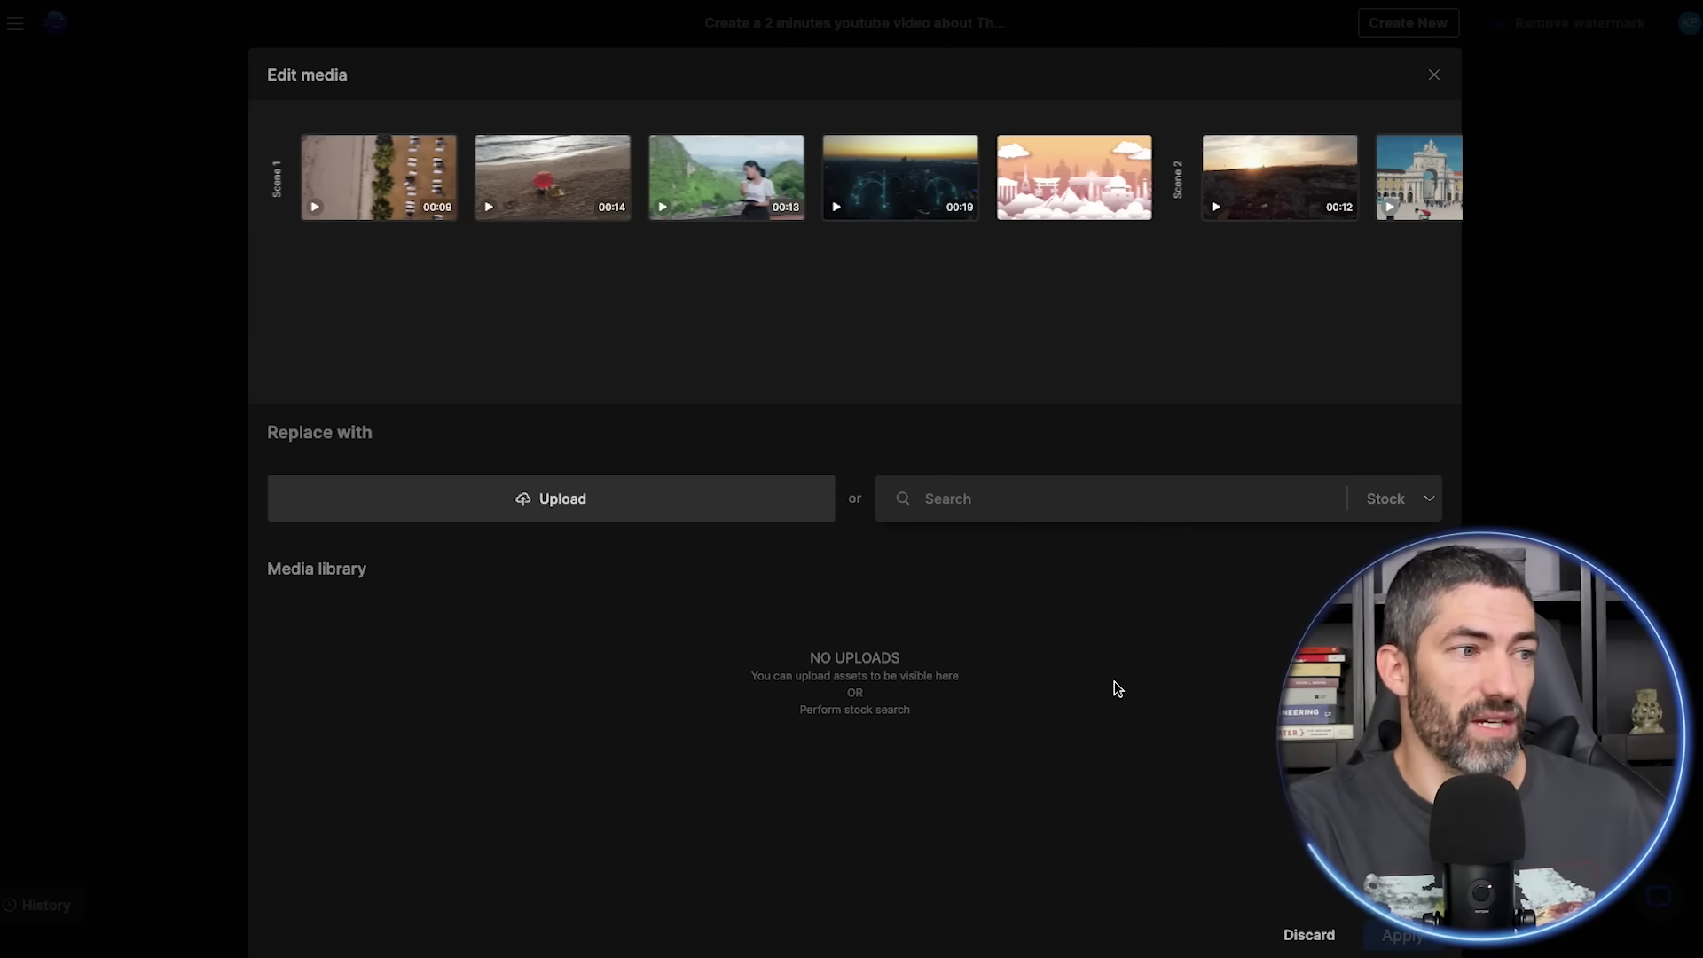
Swap scene 1's first clip for a 'beach computer' stock shot and apply the change
left_click(362, 197)
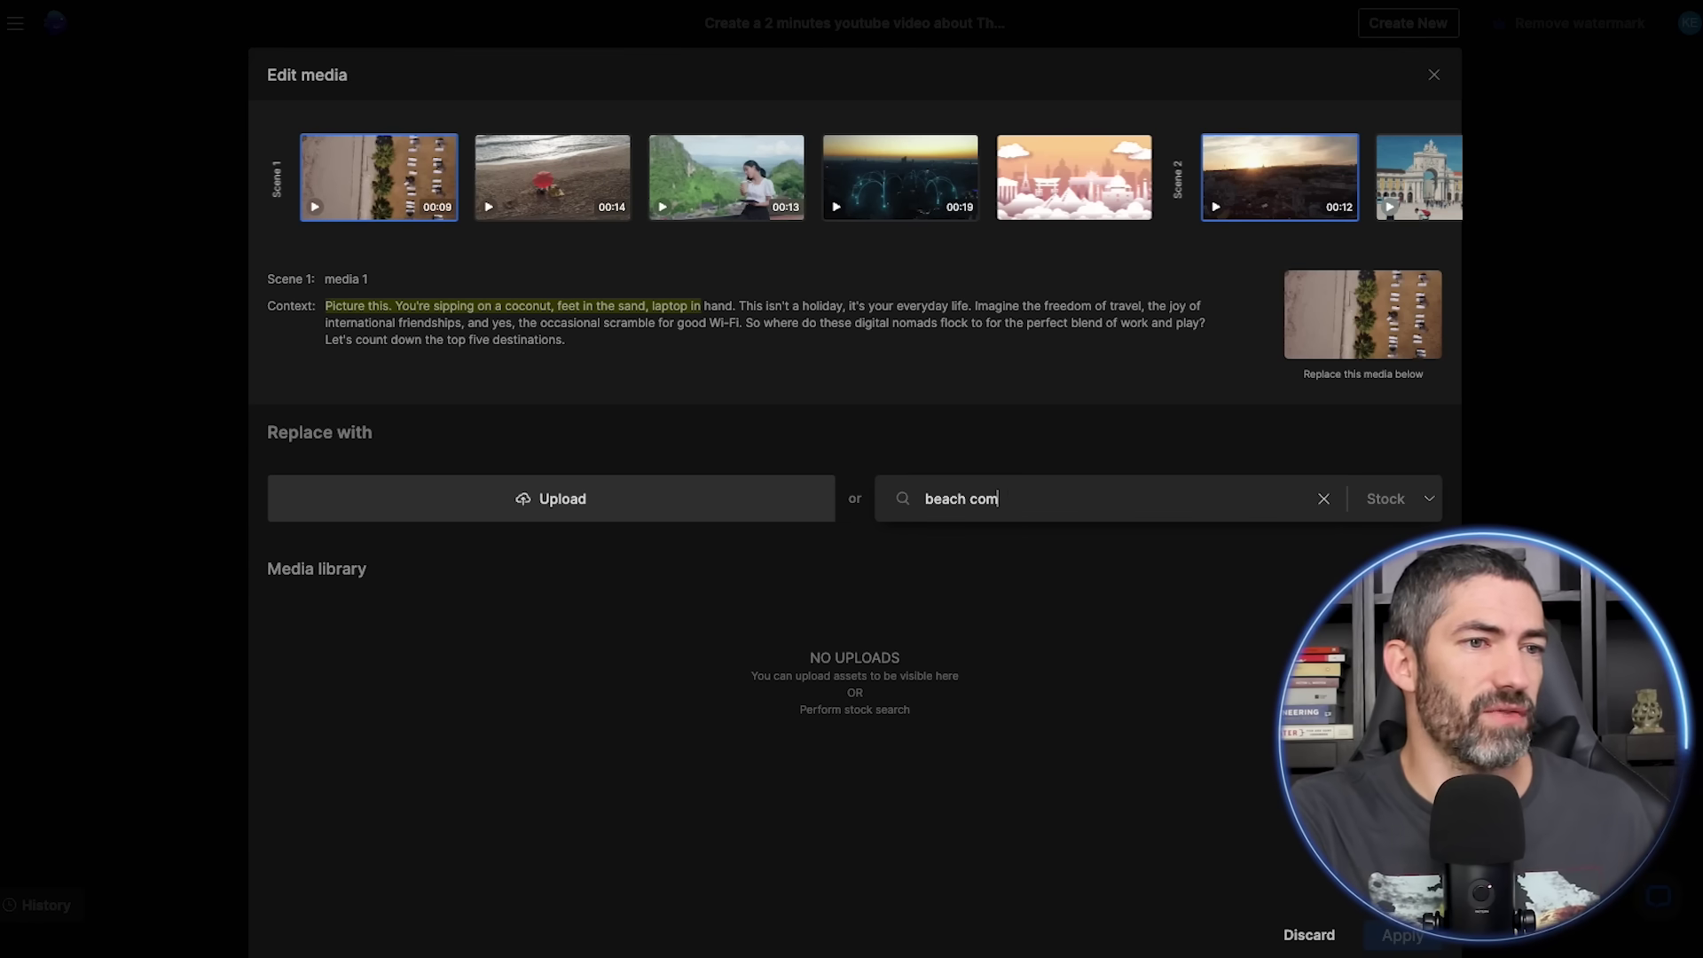
type("beach computer")
key("Return")
scroll(901, 422, "down", 2)
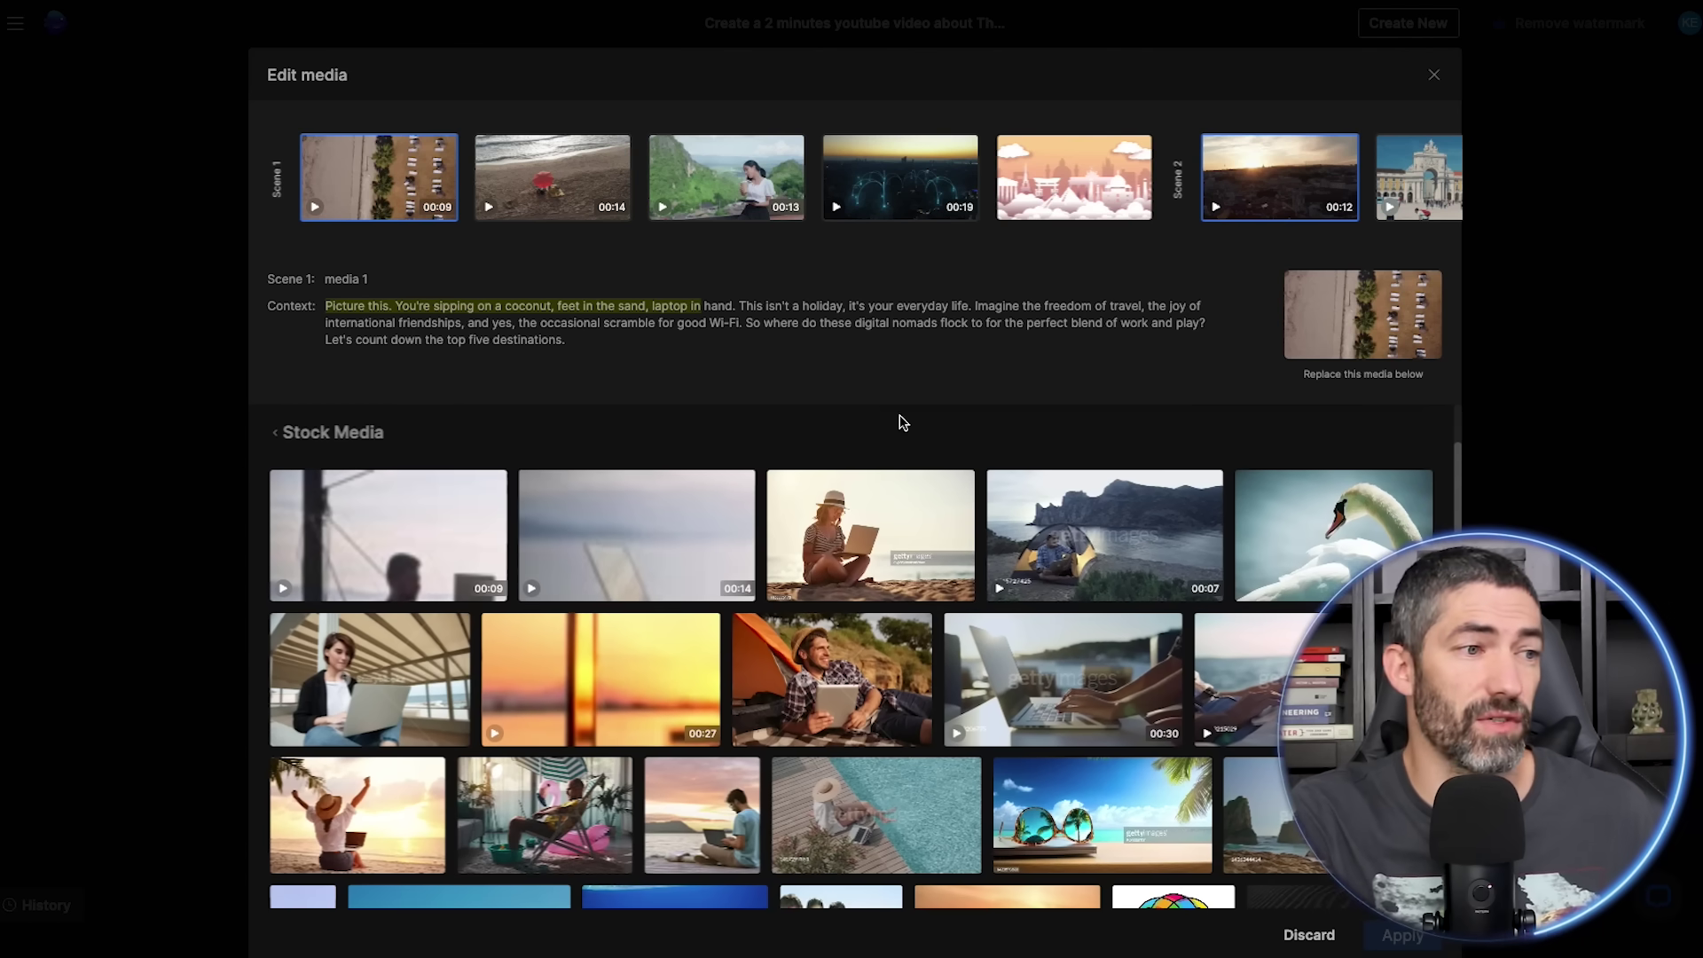
mouse_move(635, 518)
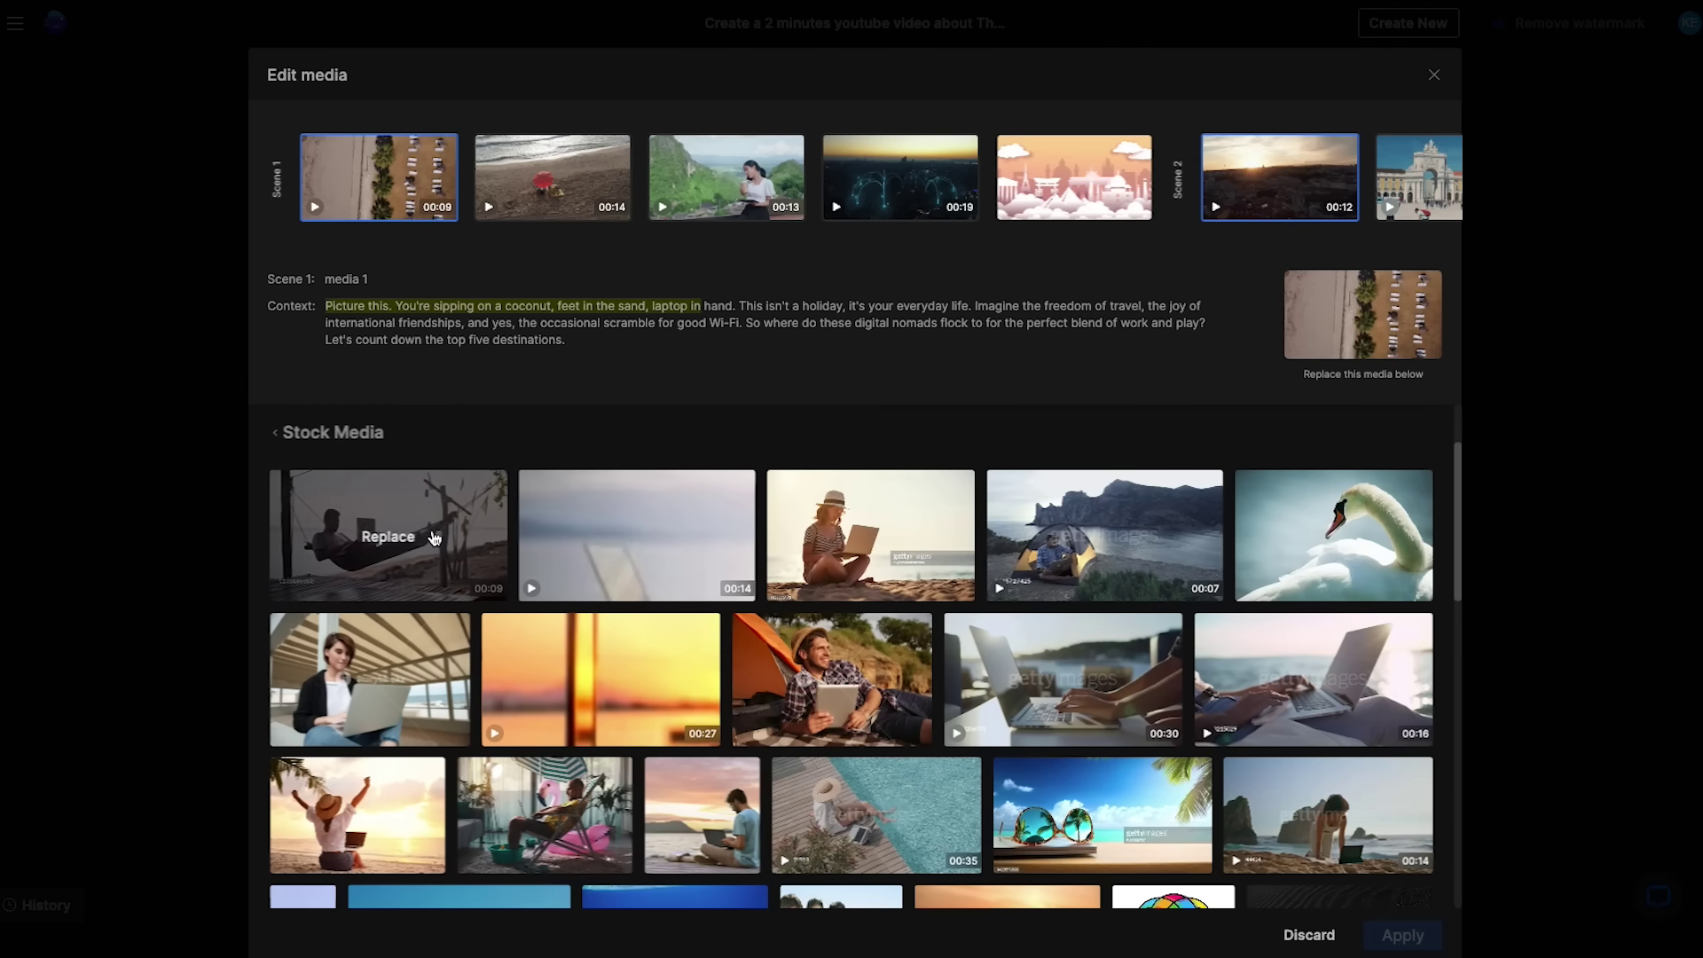
left_click(435, 539)
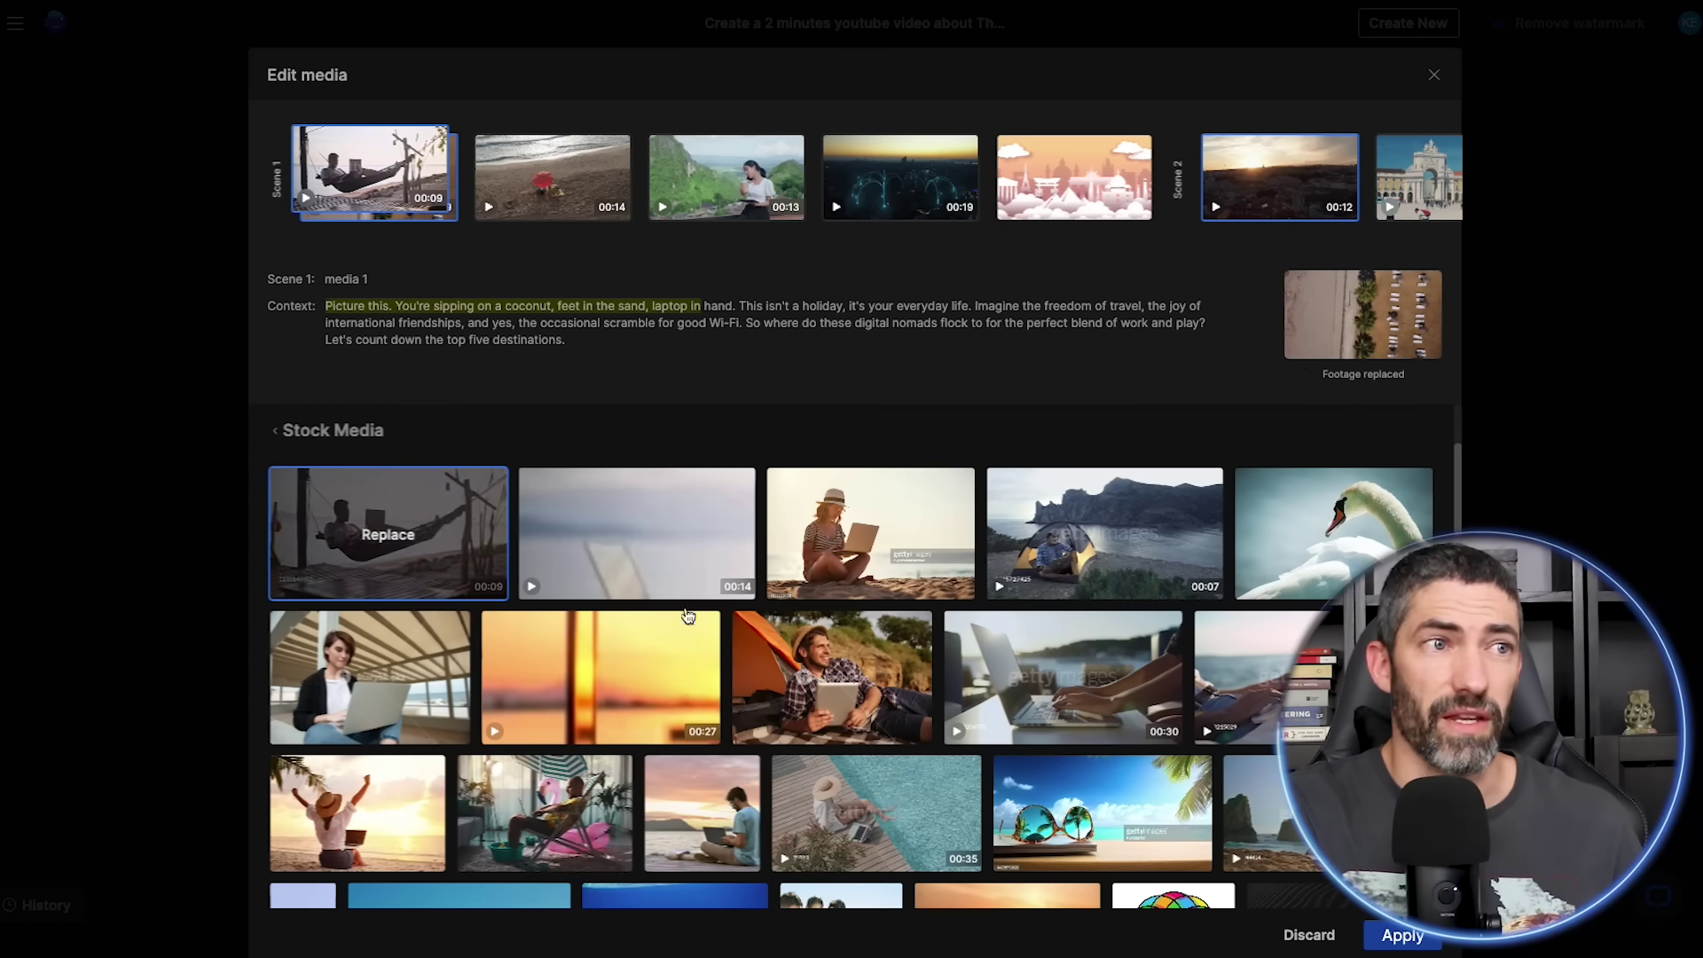
left_click(1403, 935)
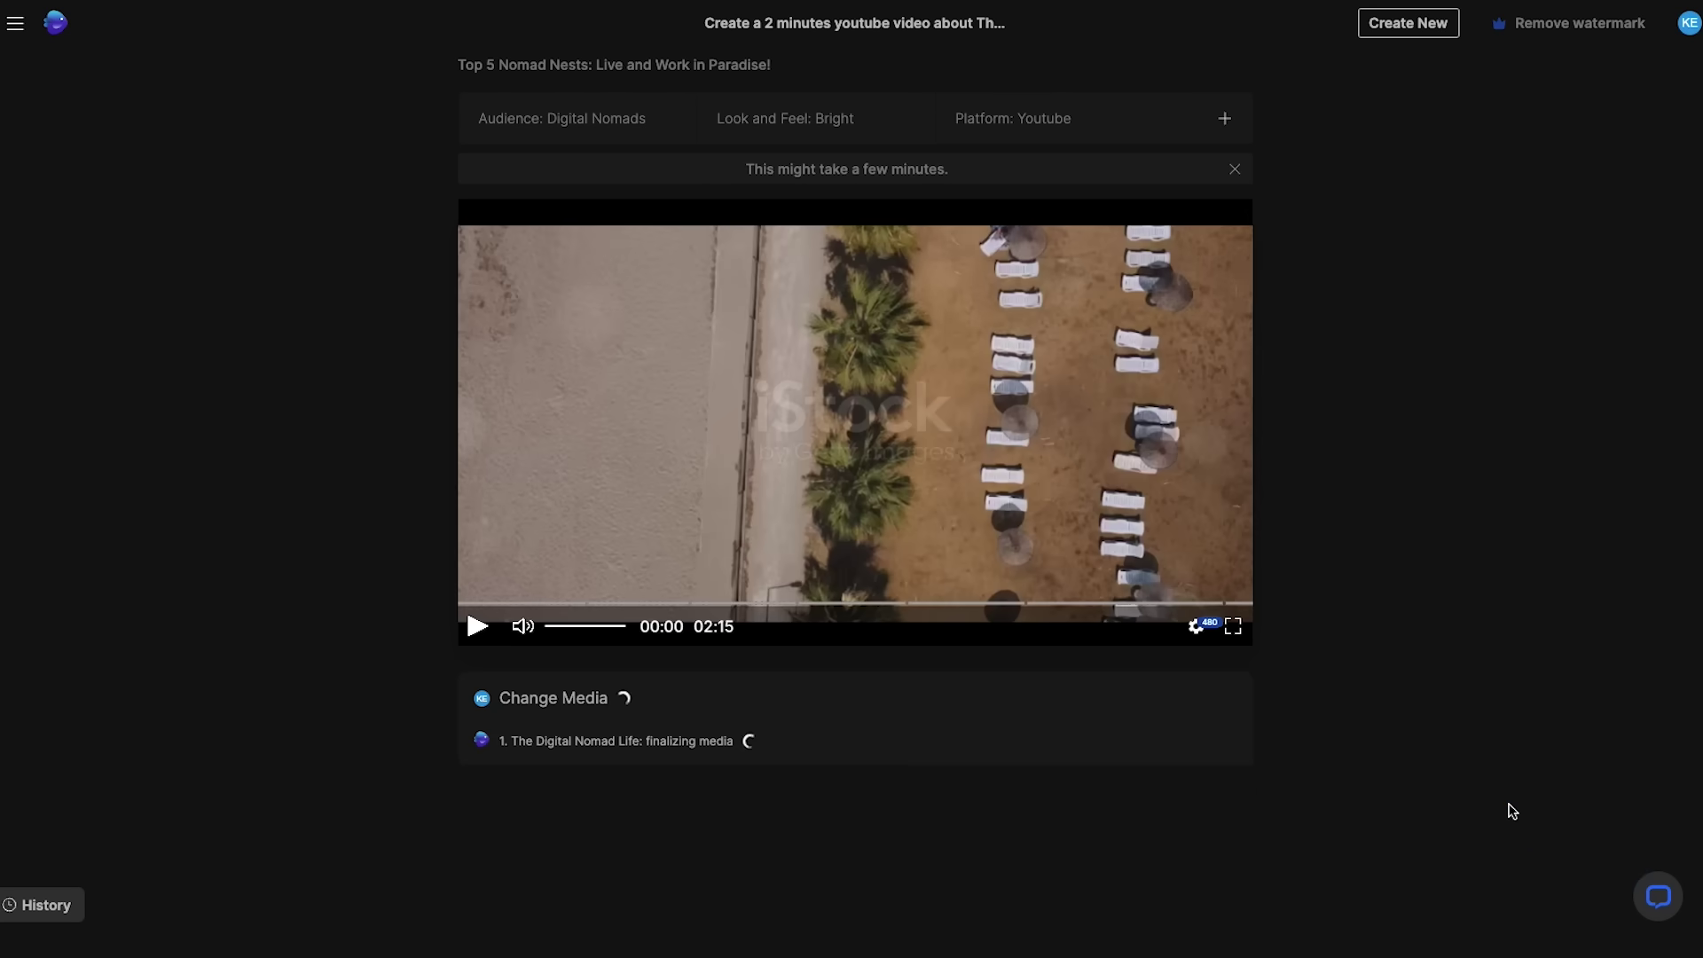
Preview the video, review and save the script, then begin the 'Top 5' text command
left_click(476, 627)
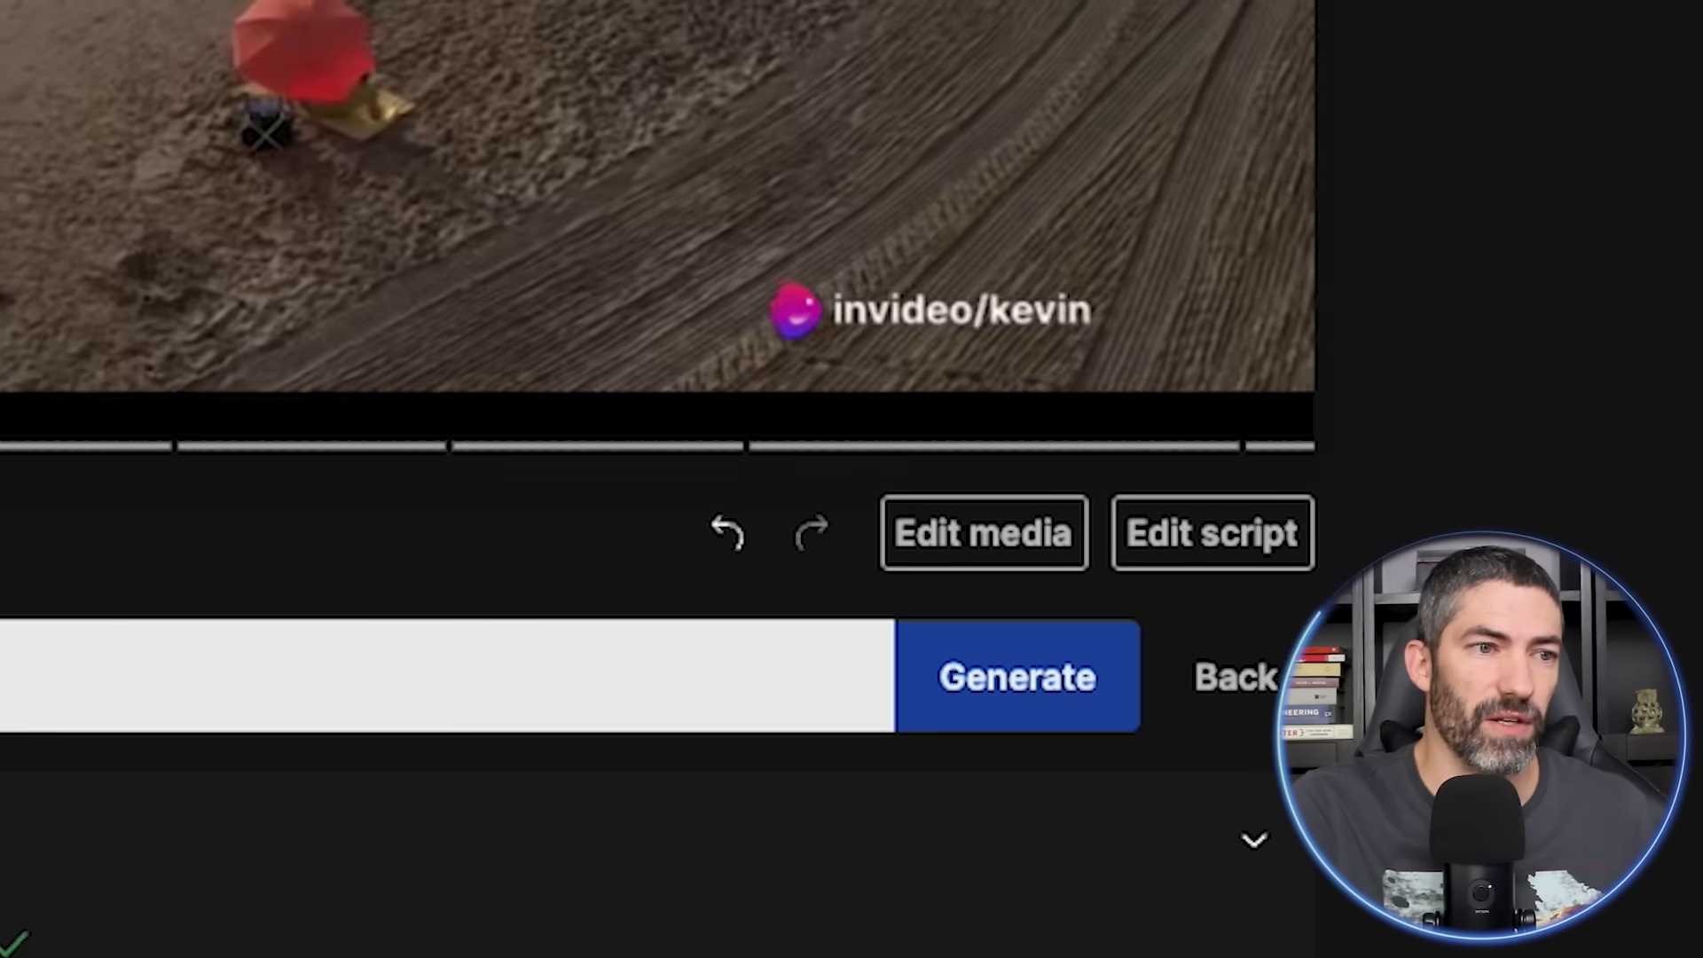
left_click(1212, 656)
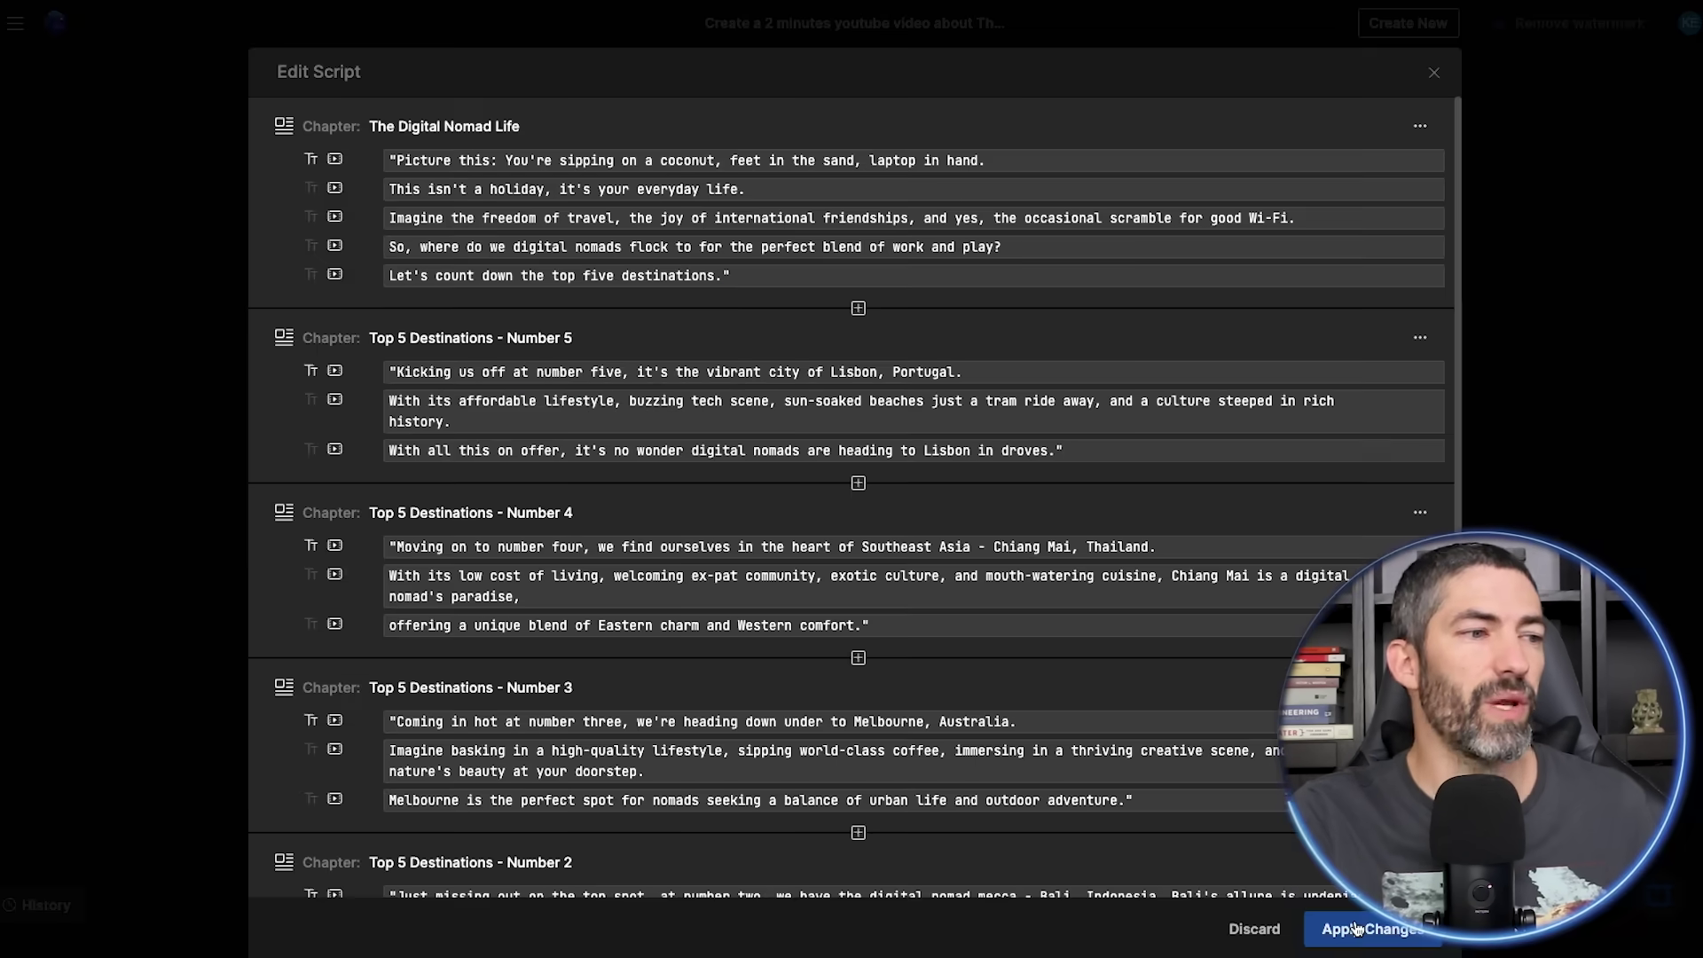
left_click(1577, 924)
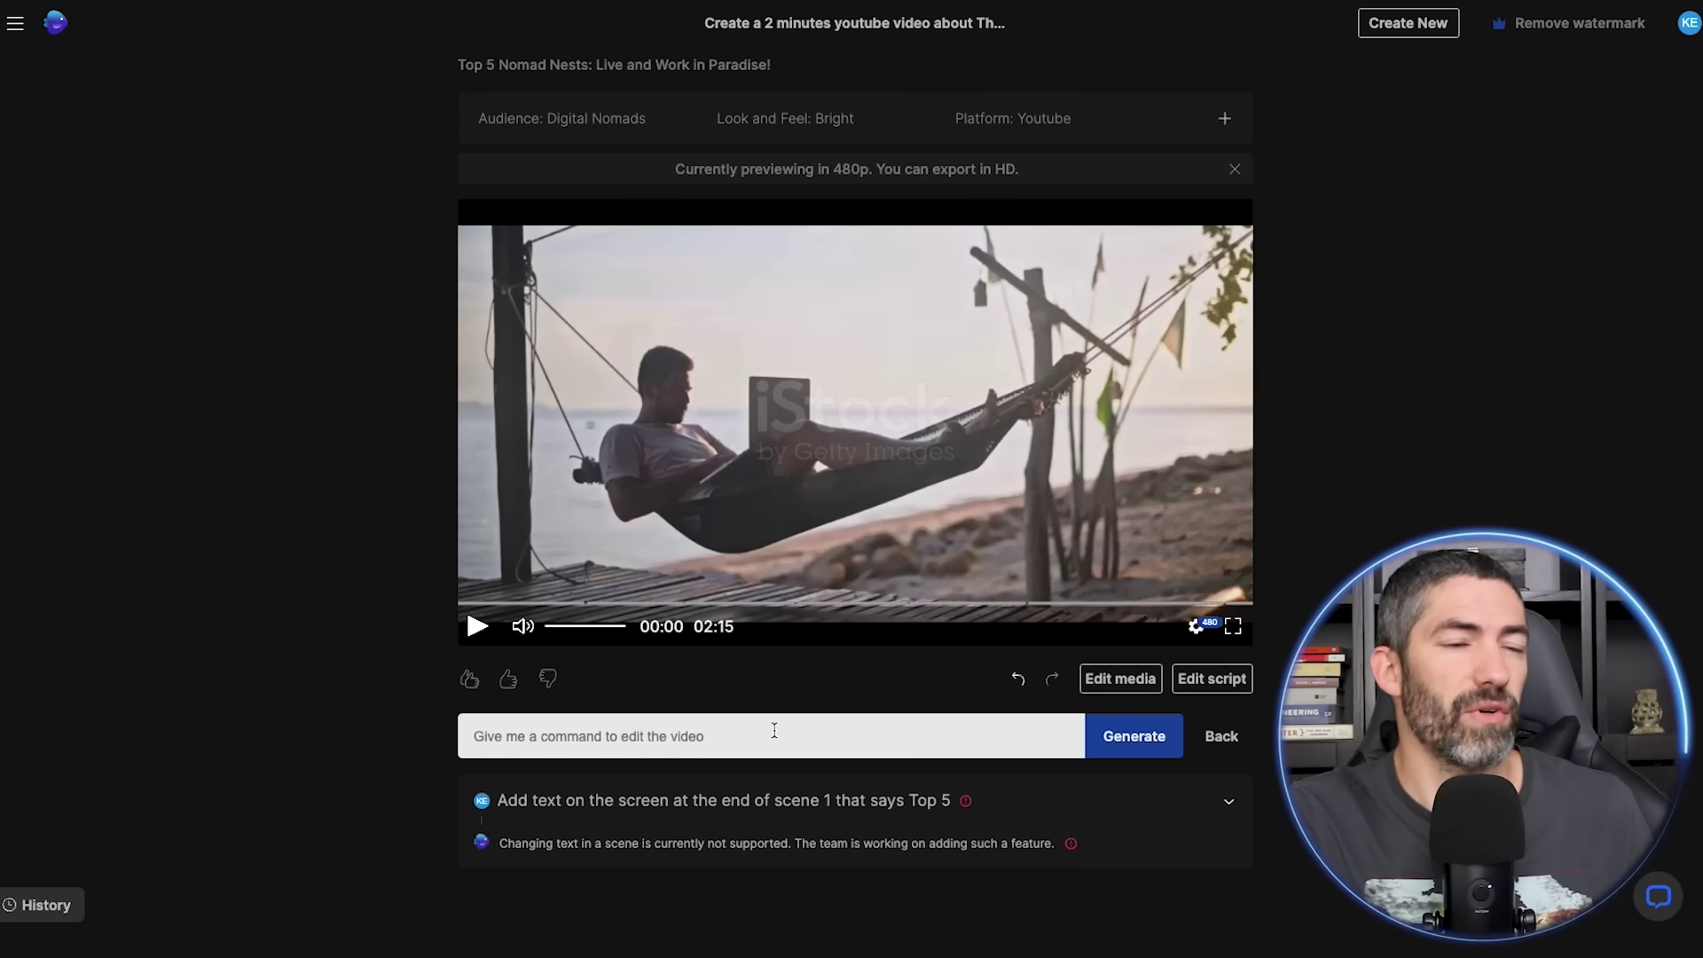
left_click(738, 730)
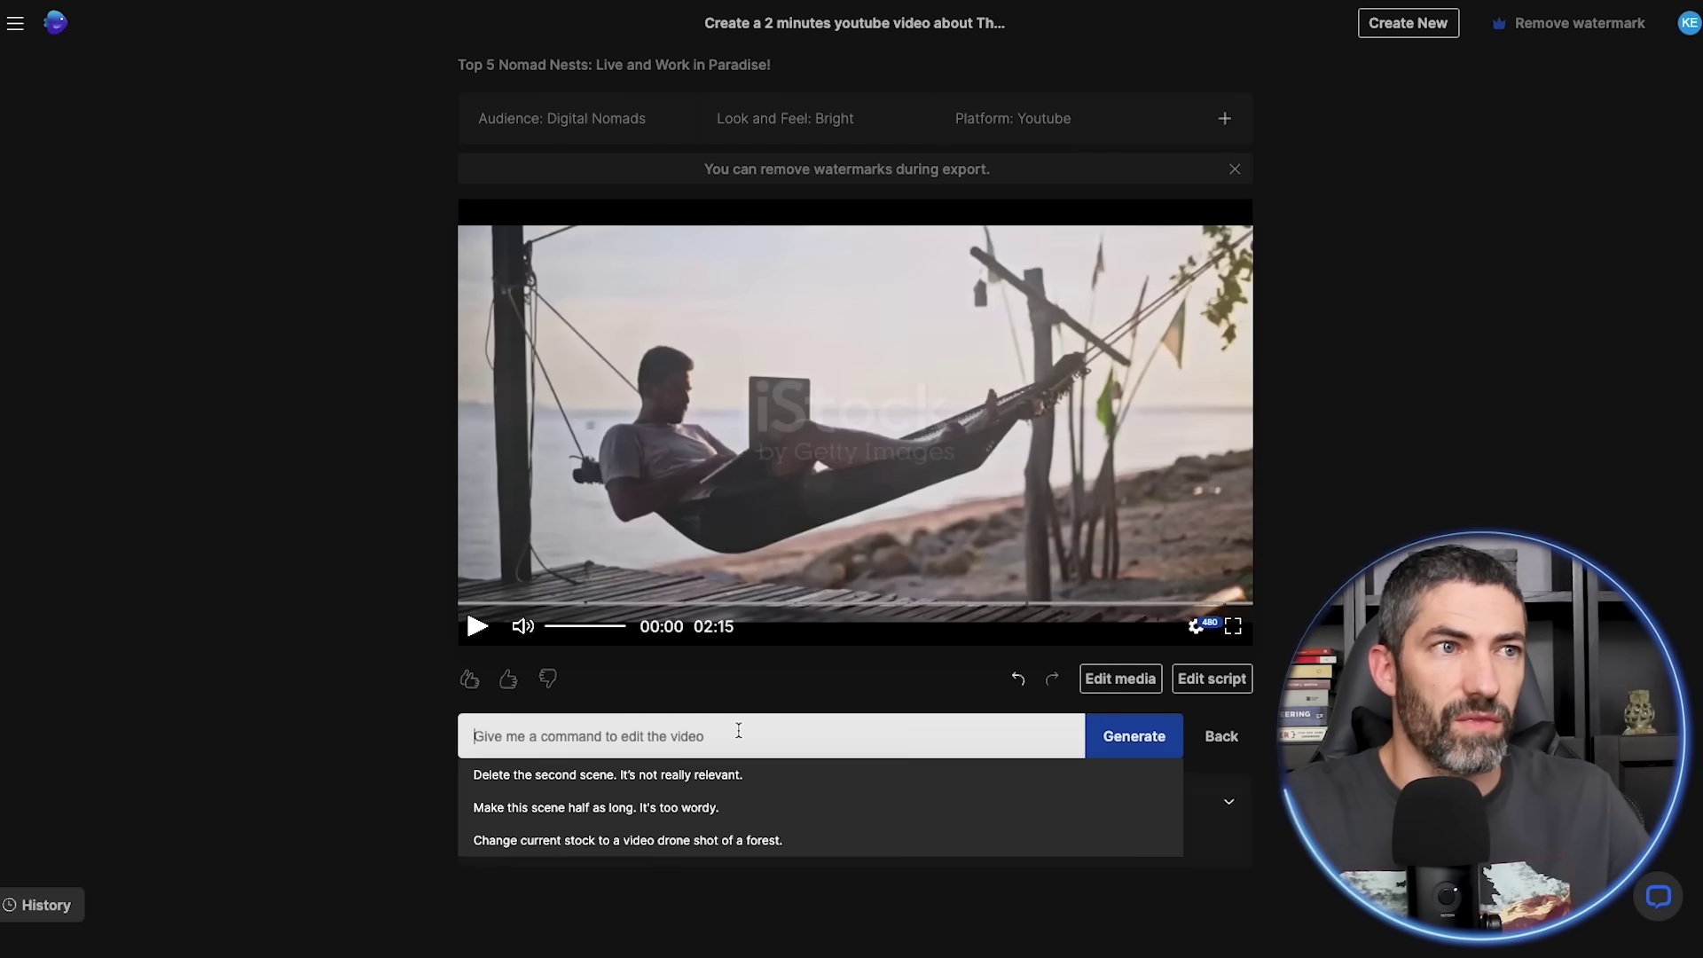
Request a more scenic opening clip for the Bali section and play the preview from 01:15
type("Start wit")
type("h a mor")
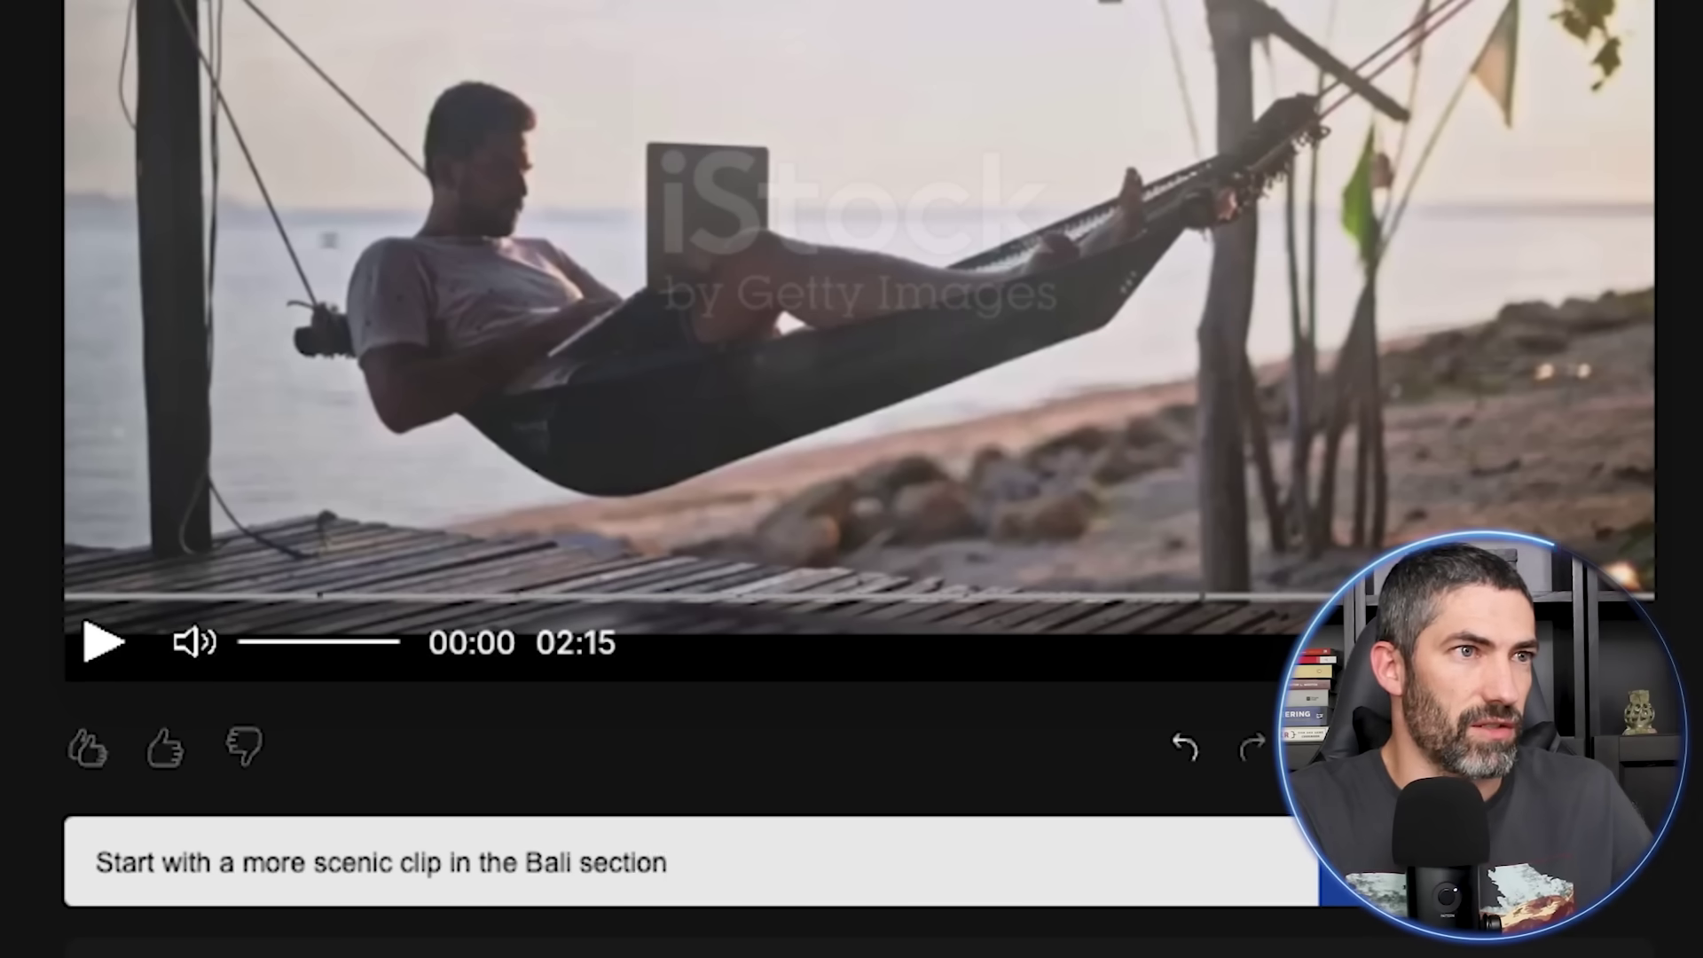
type("e scenic clip in the Bali section")
key("Return")
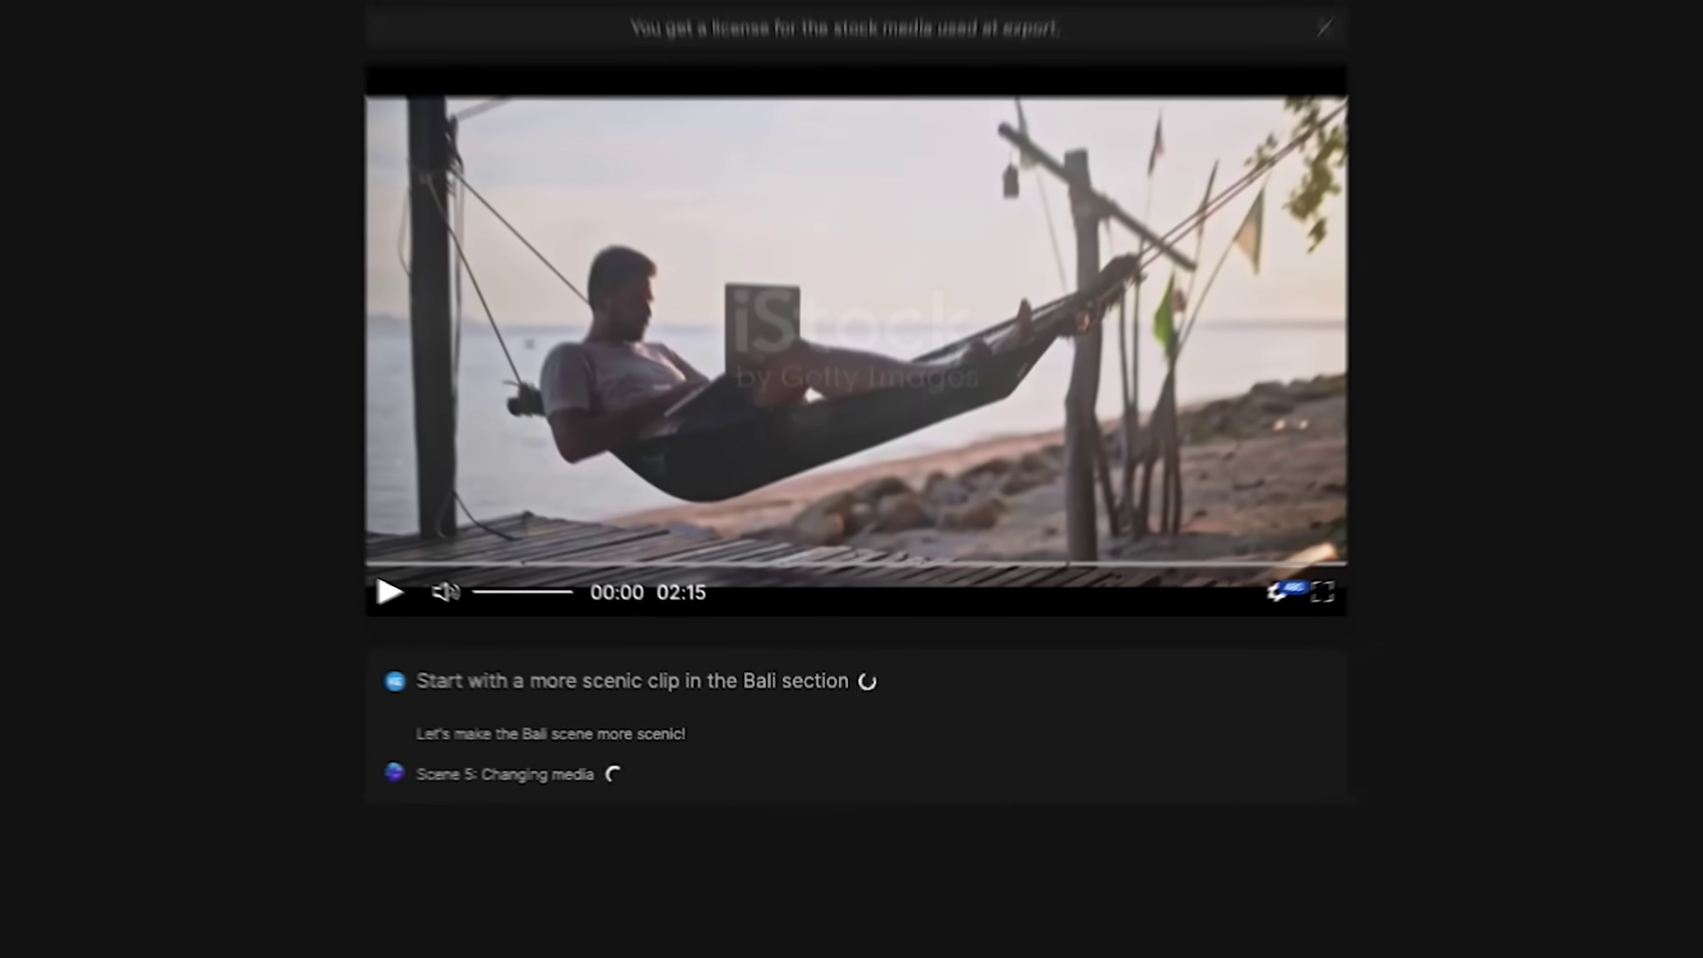
left_click(916, 563)
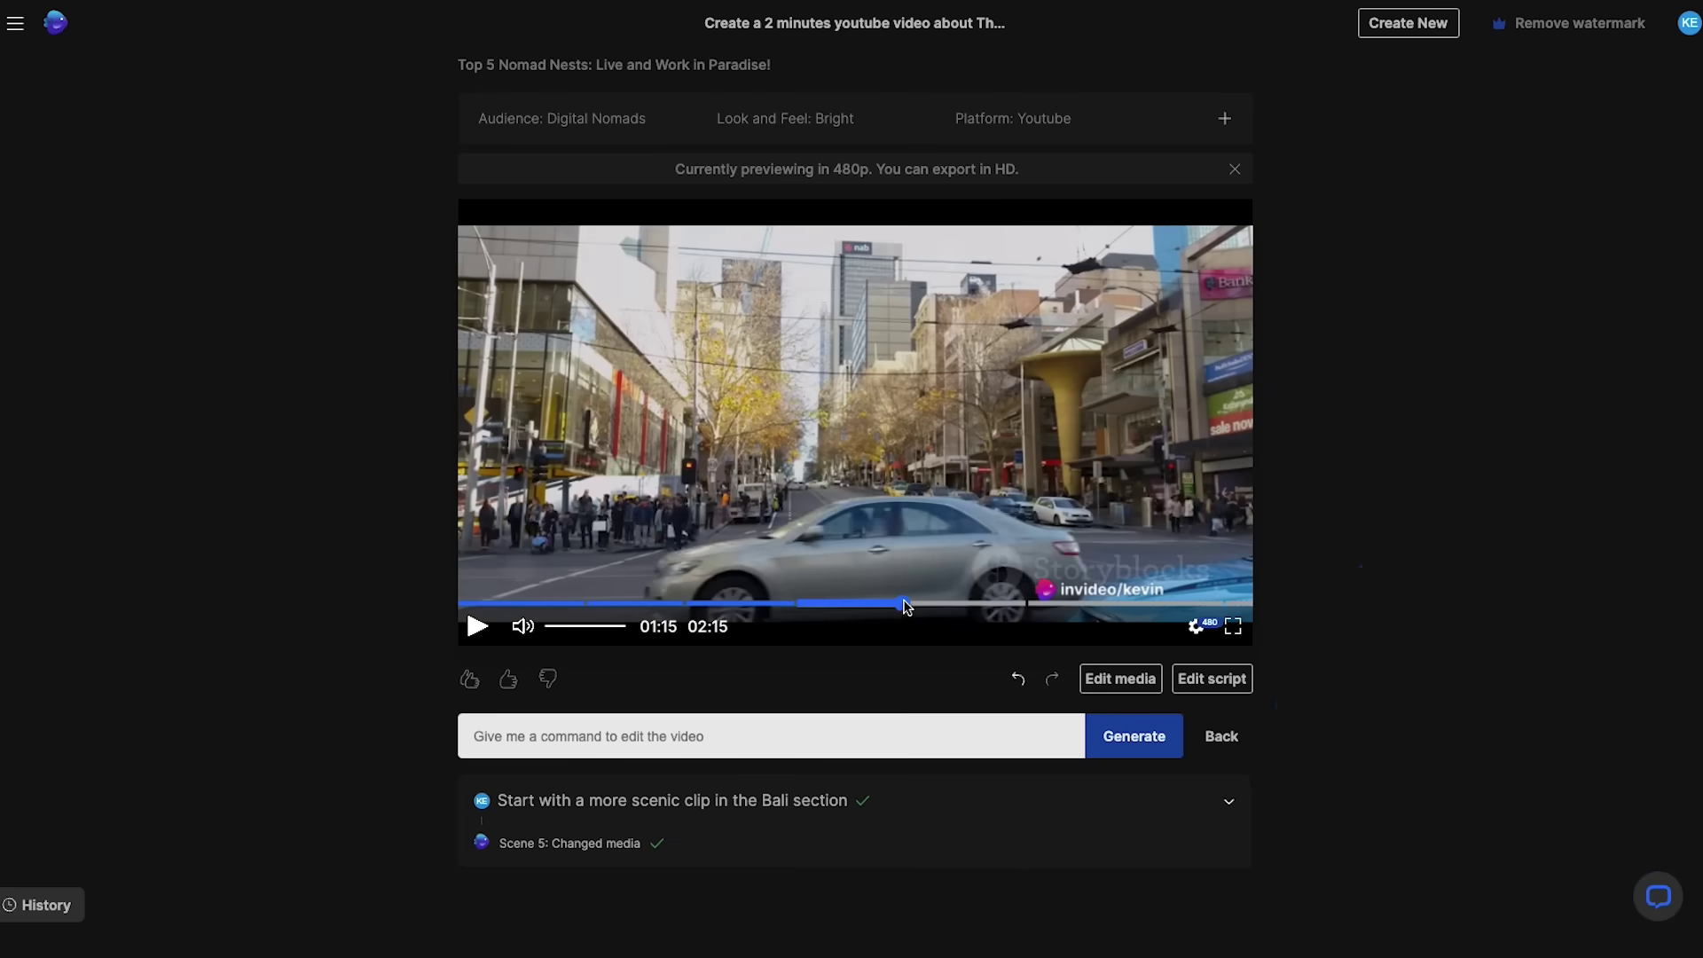
left_click(477, 627)
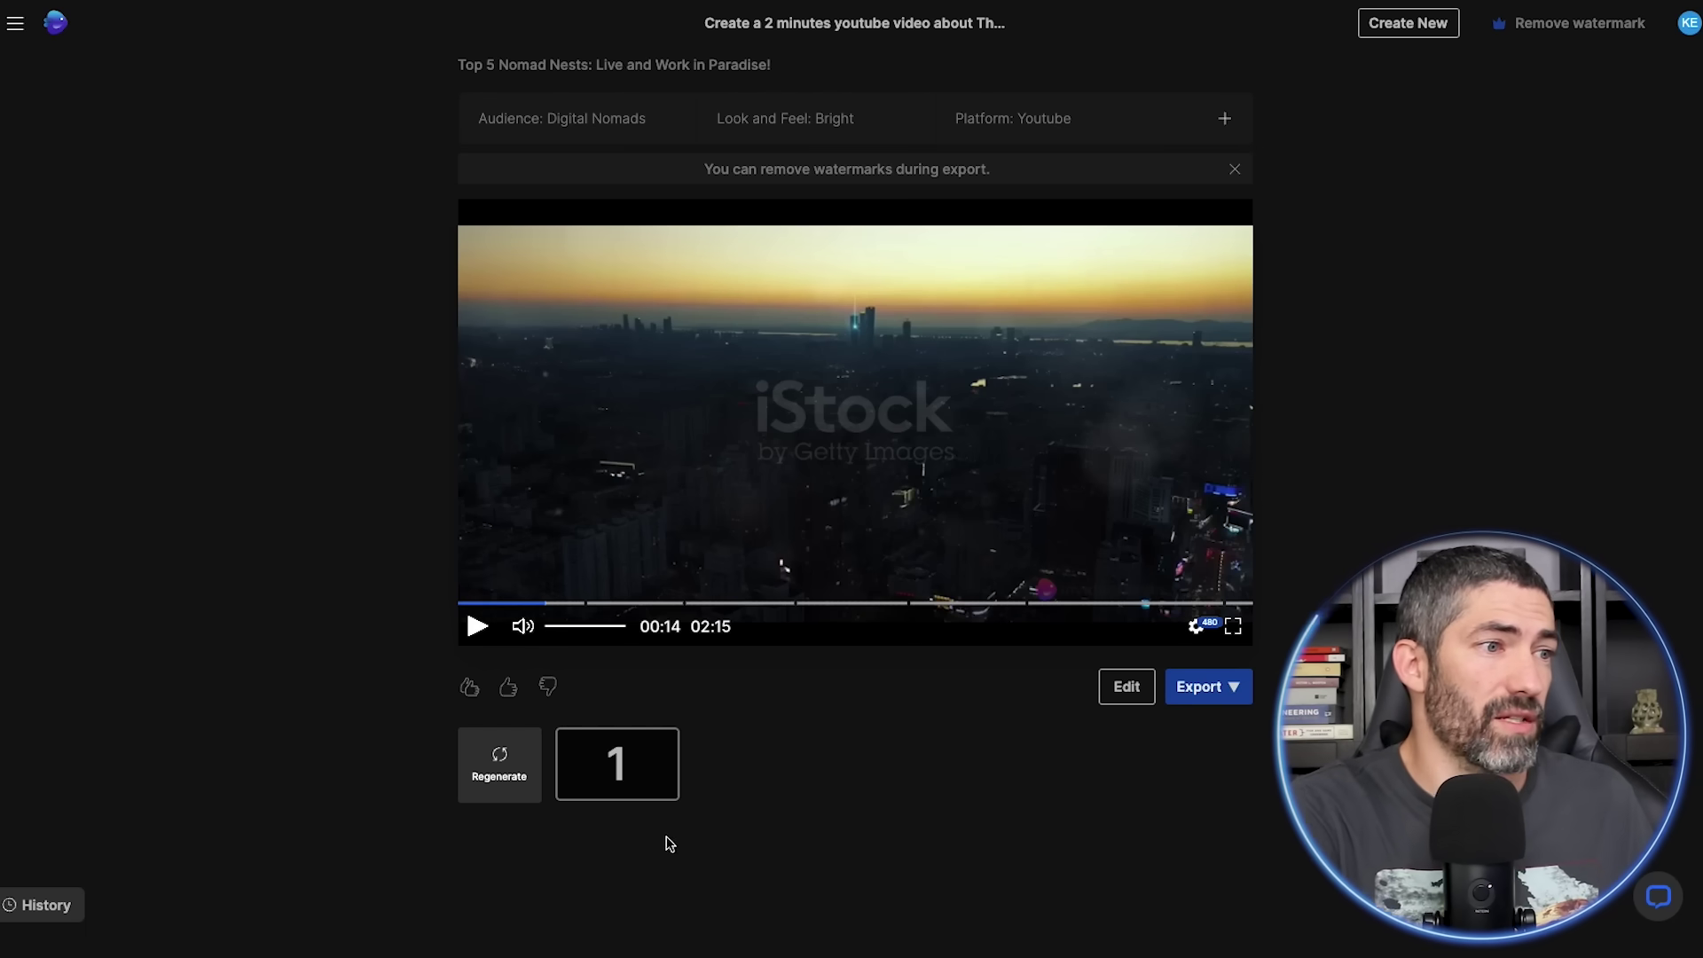
Regenerate a second version keeping Digital Nomads, Bright look and Youtube
left_click(506, 765)
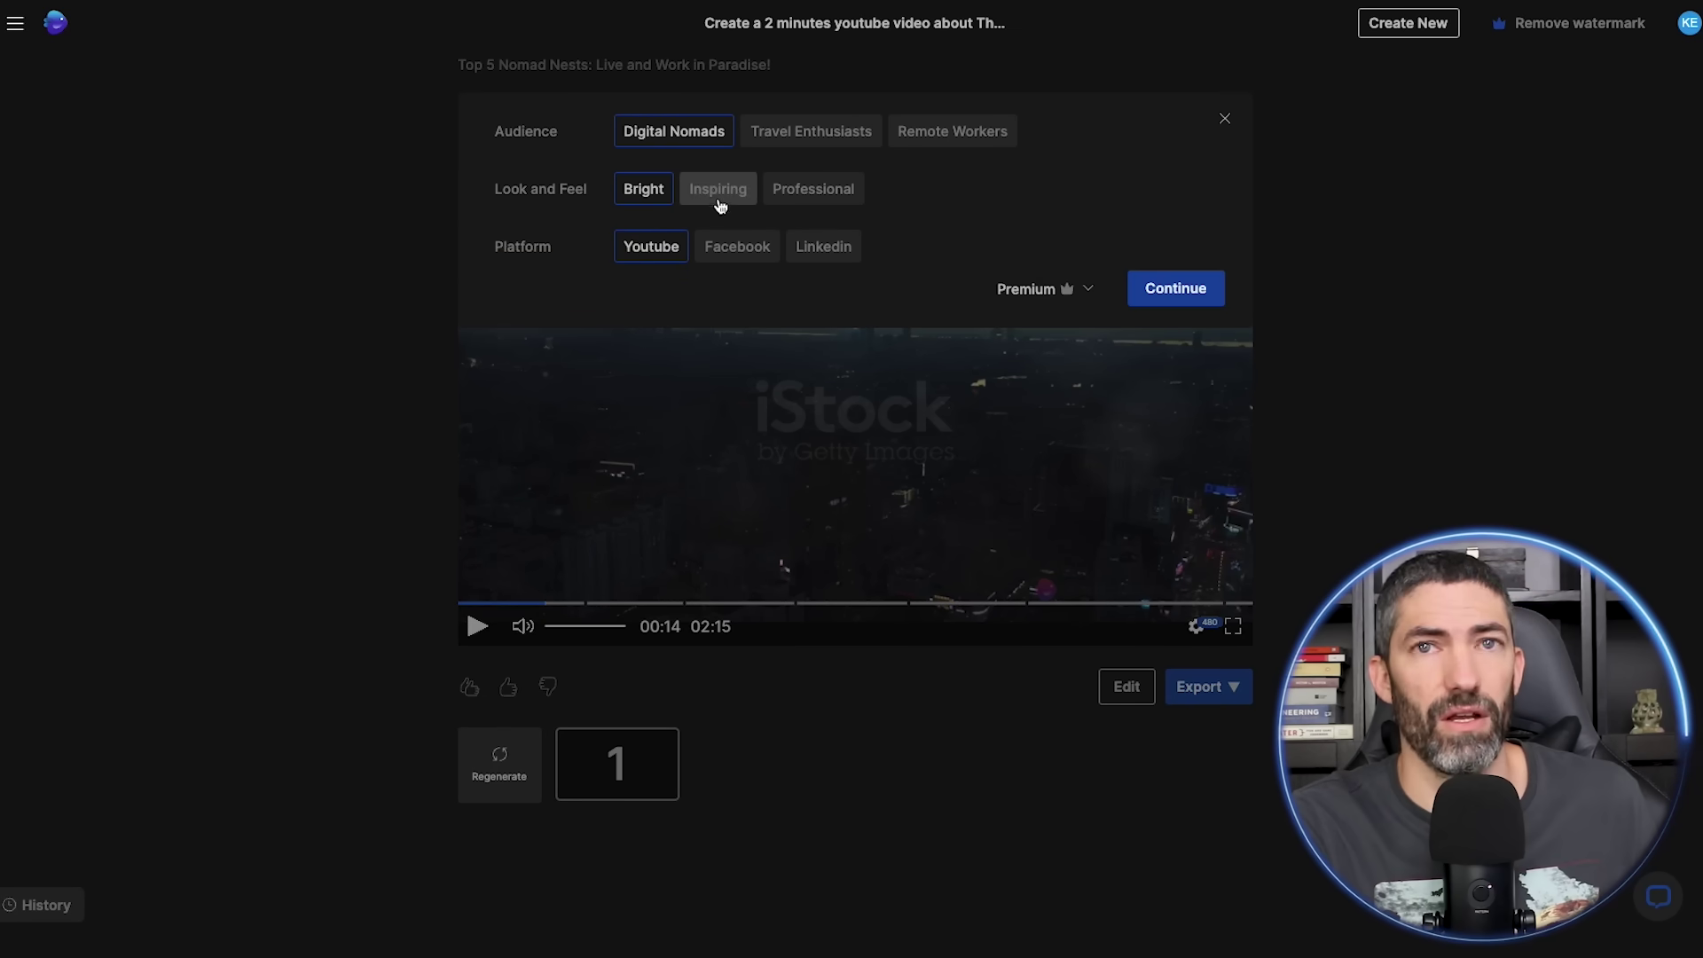
left_click(1175, 288)
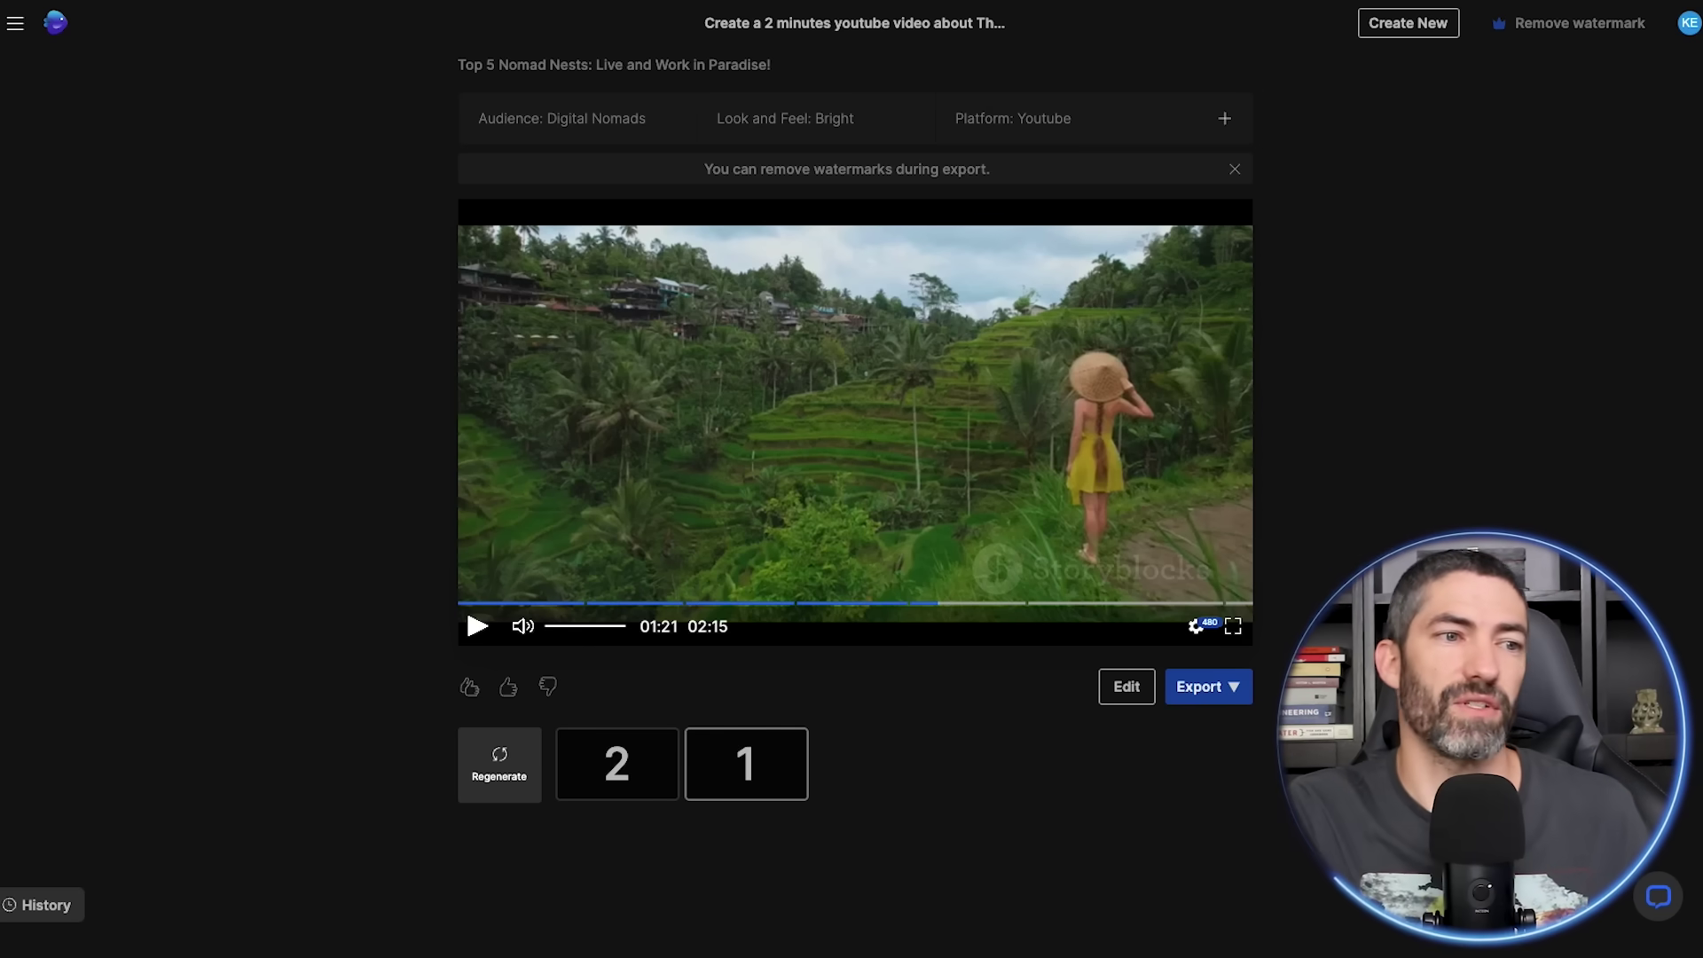
Check the workspace settings, then export the project to the timeline editor
left_click(1685, 27)
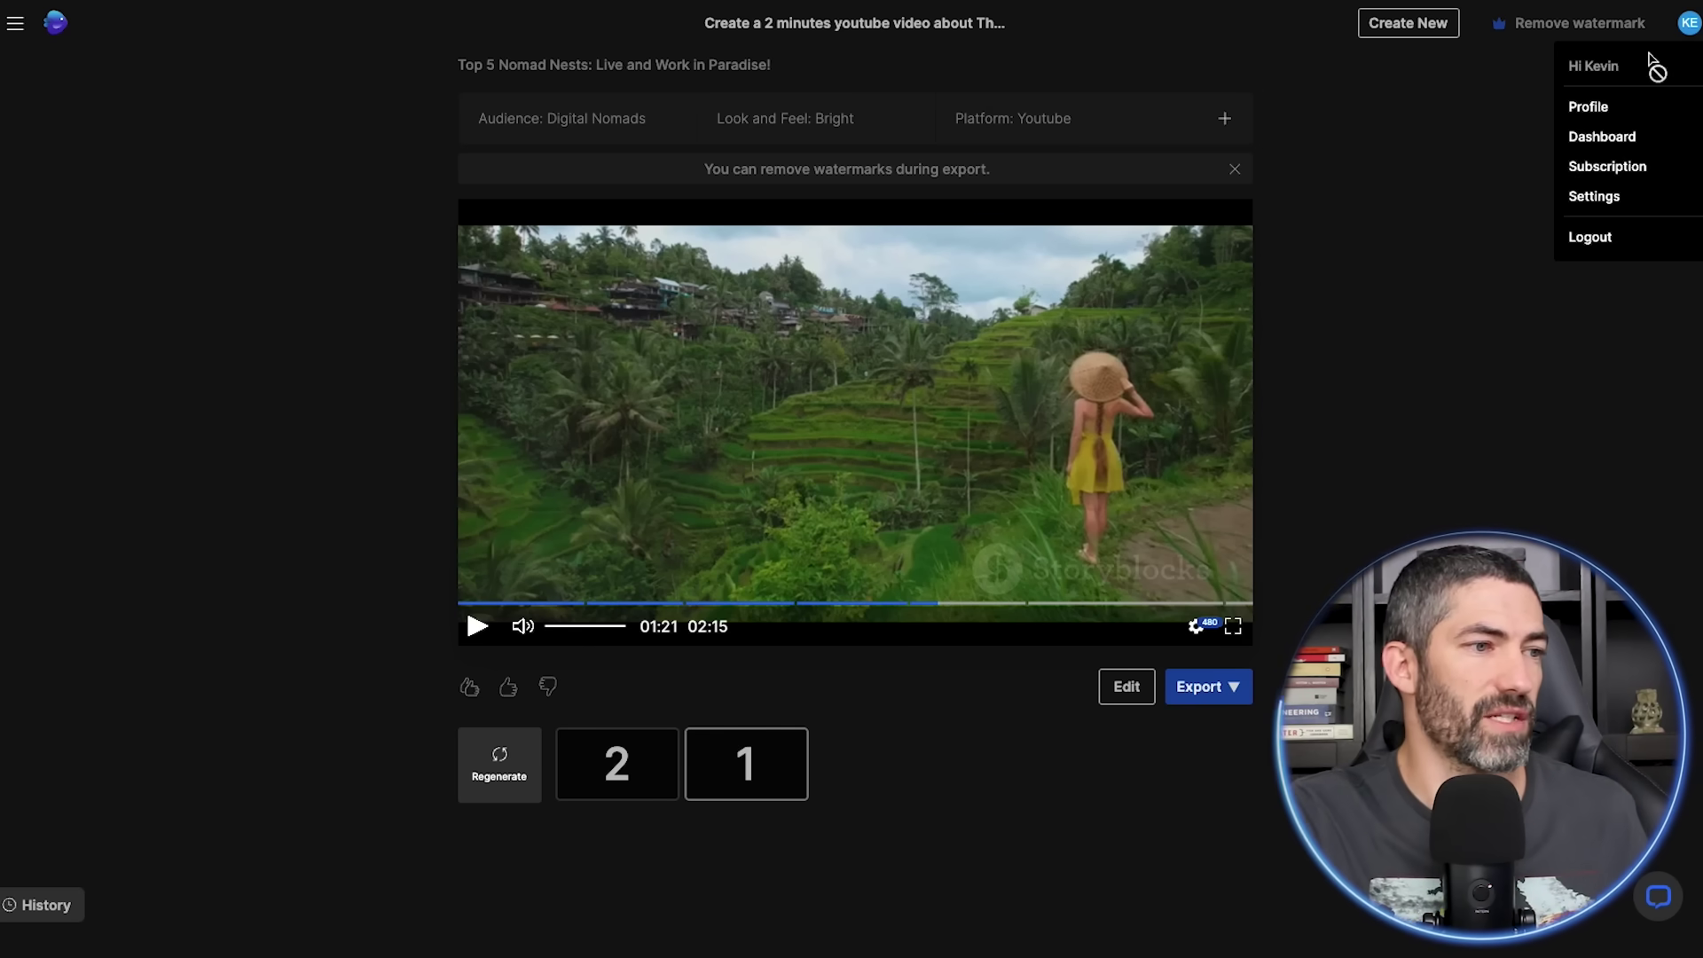
left_click(1589, 196)
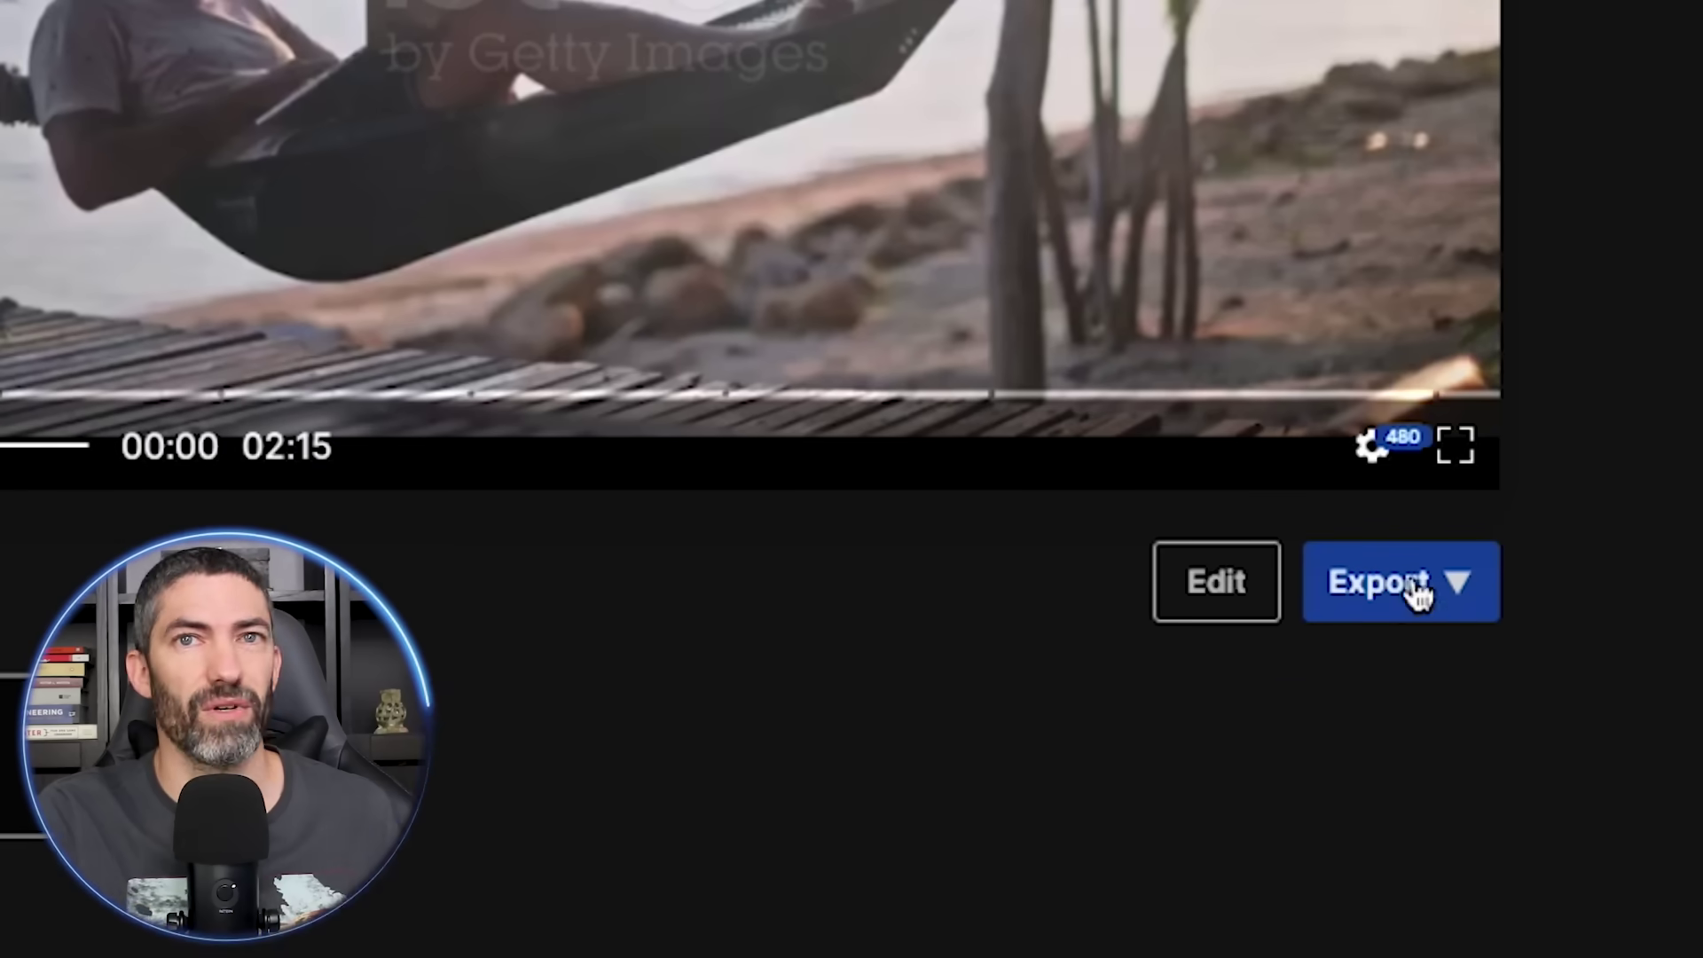
left_click(1412, 589)
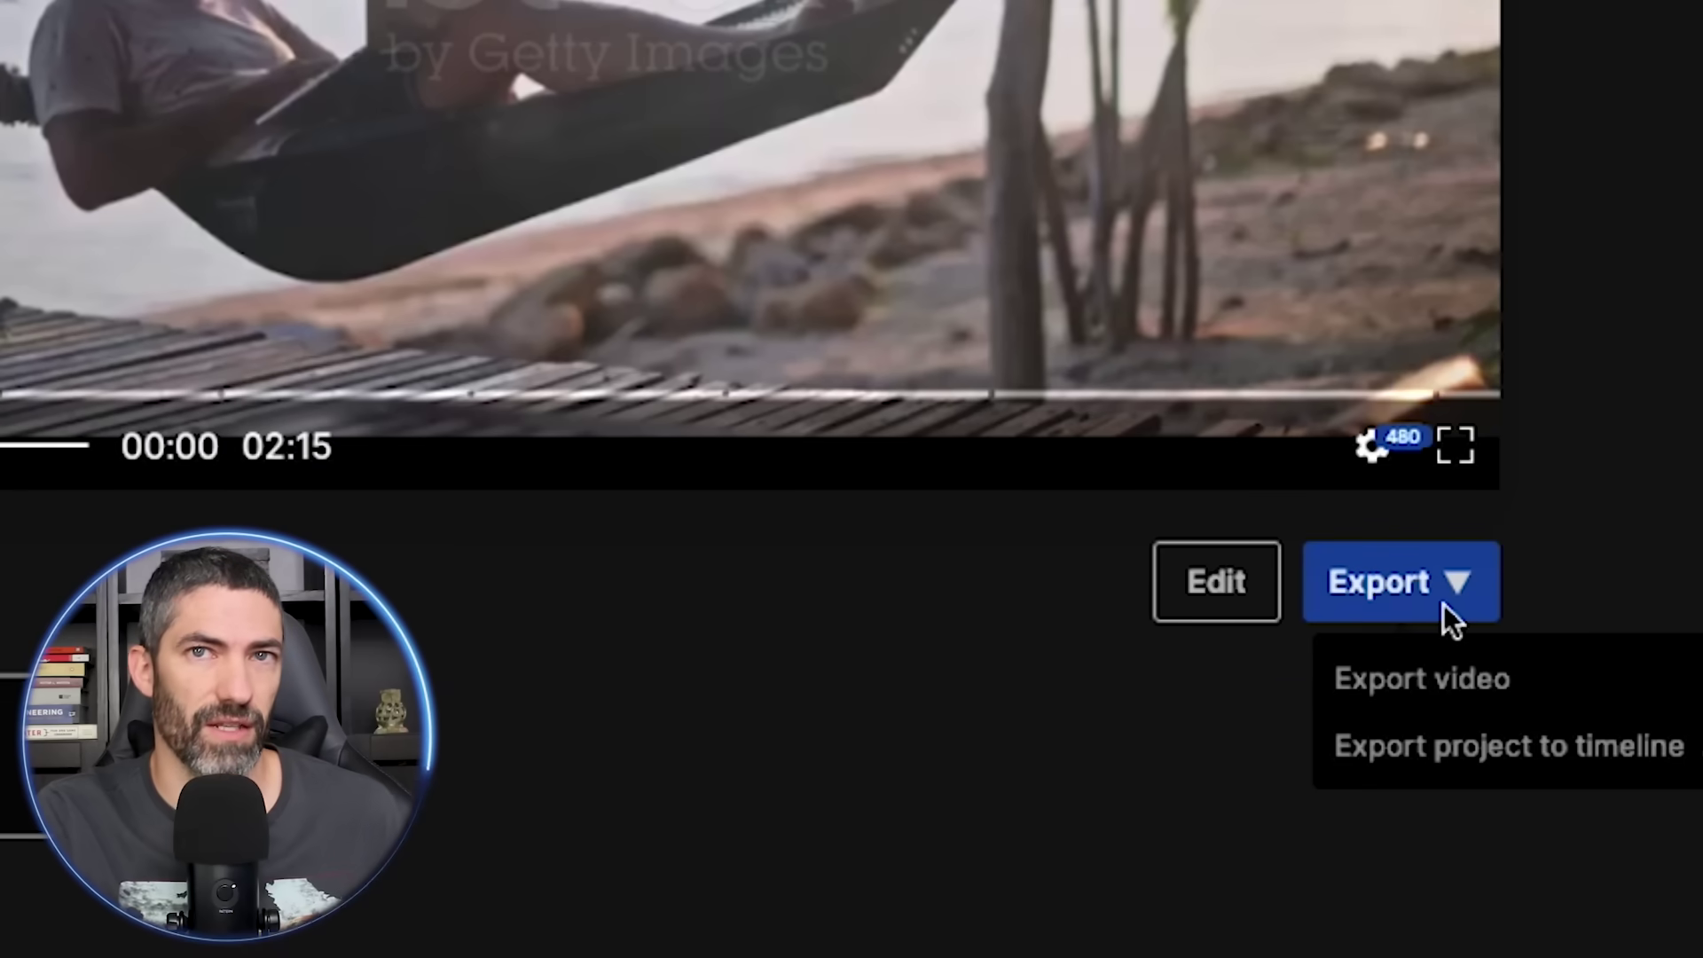
left_click(1532, 748)
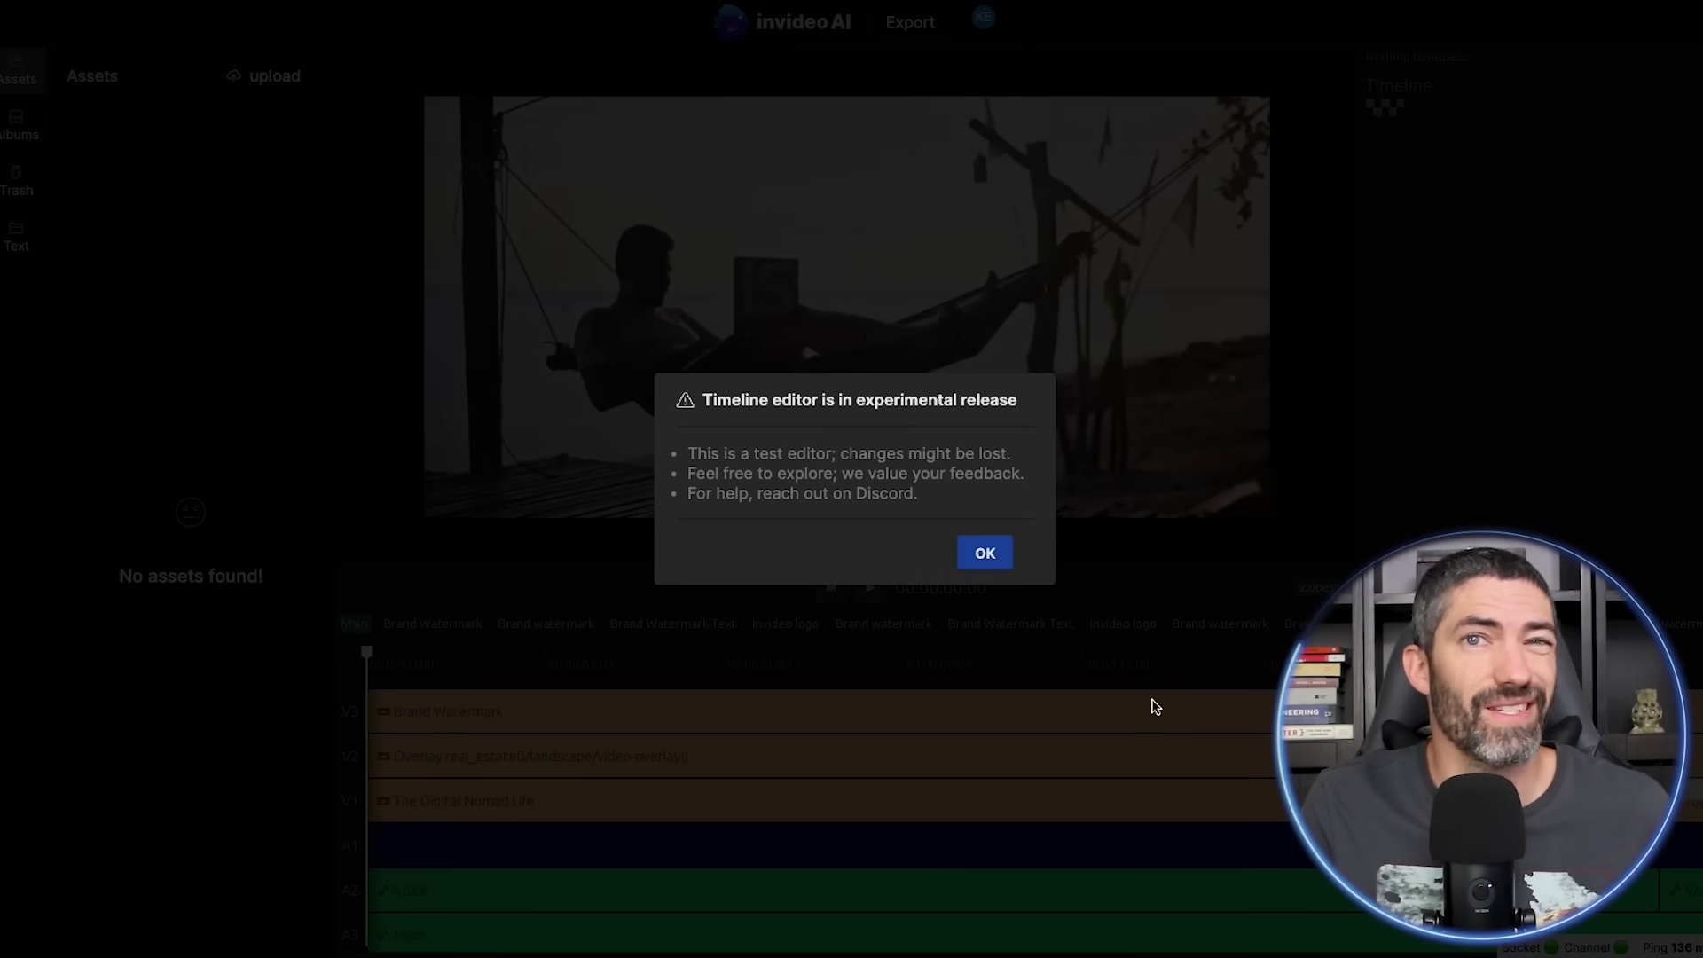
Add a heading at the end of the opening scene, around 19 seconds
left_click(984, 553)
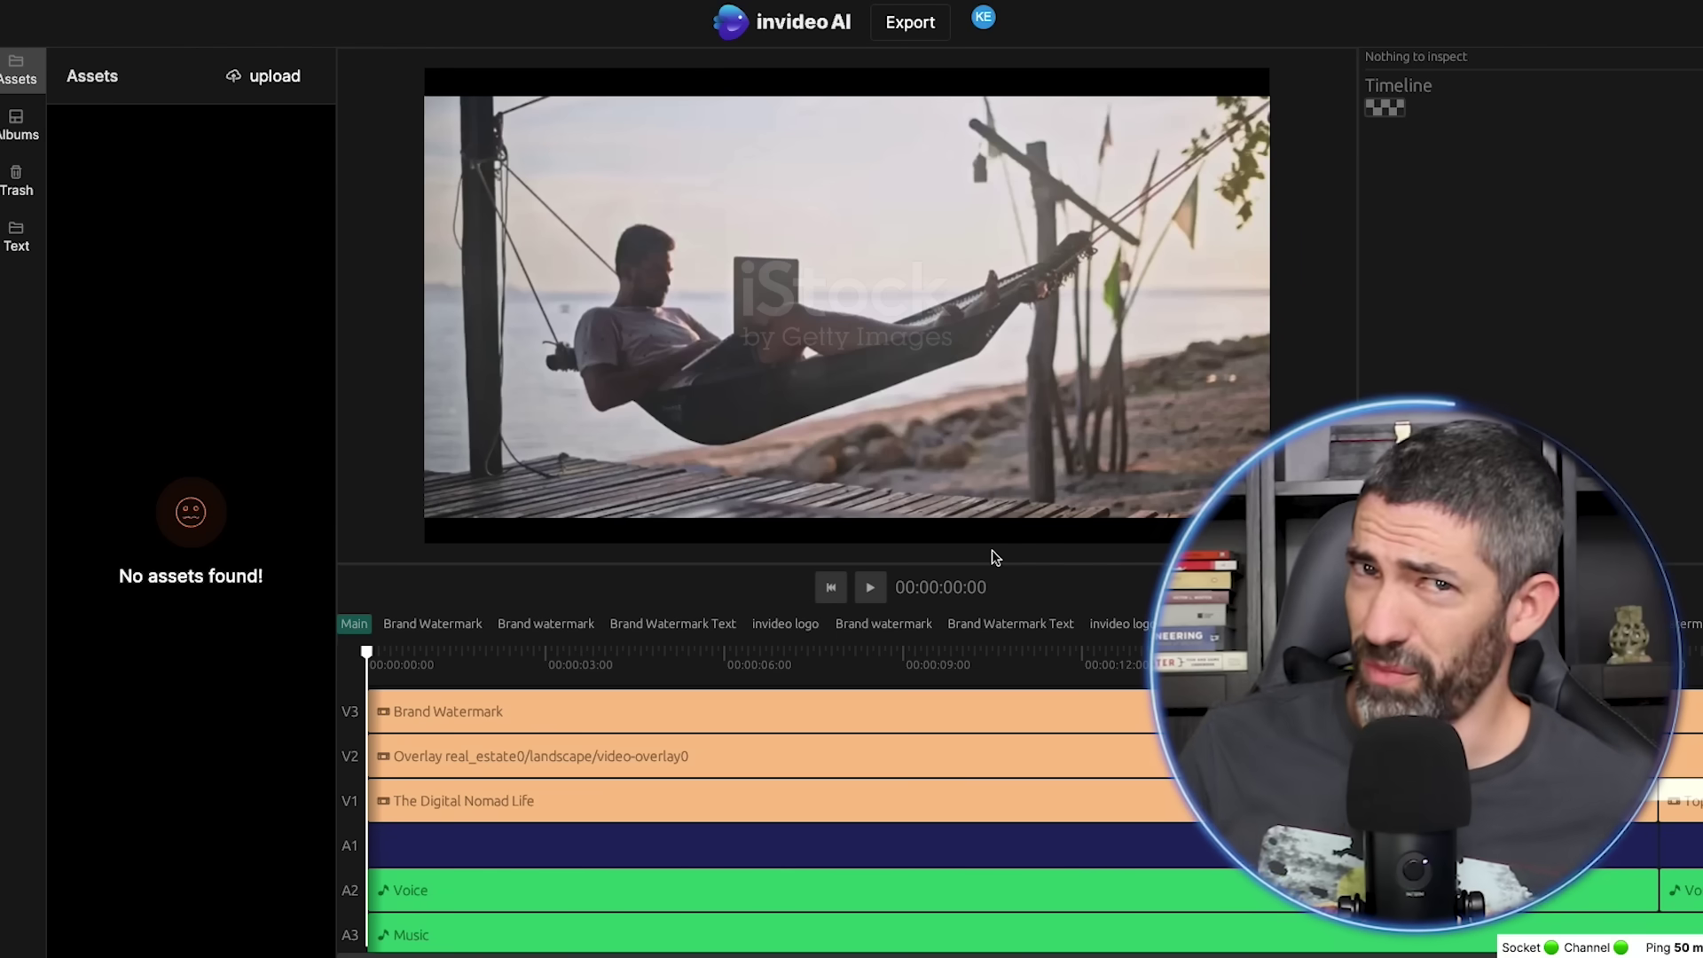
left_click(16, 235)
left_click_drag(366, 652, 817, 652)
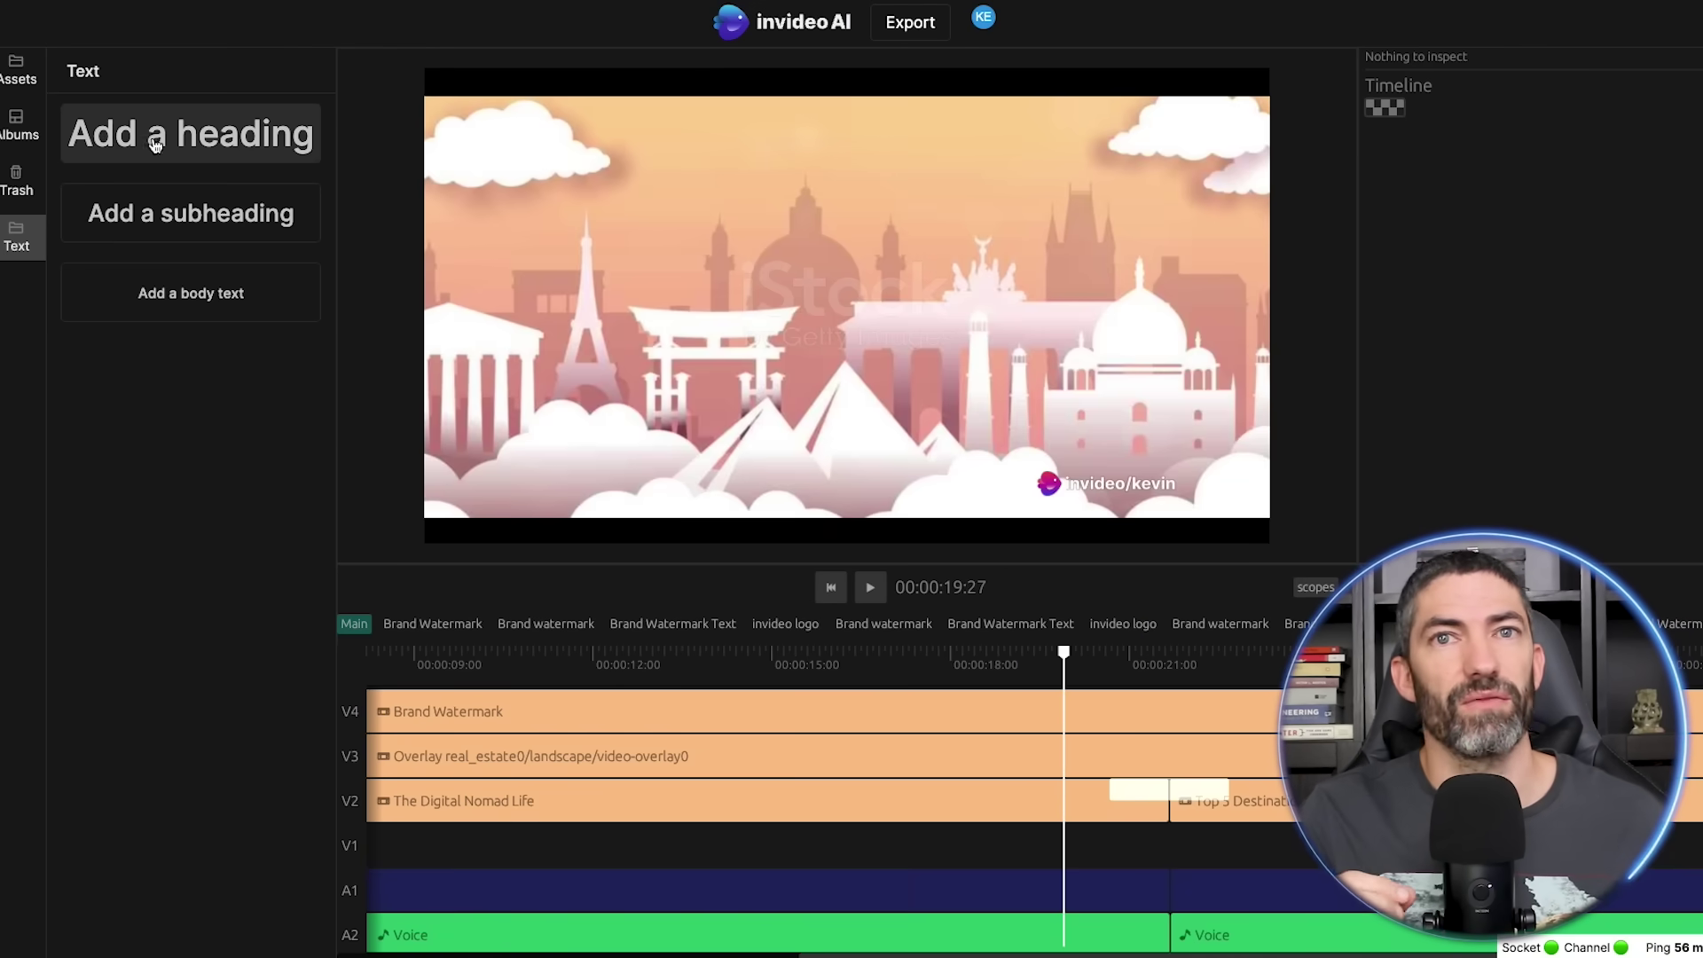
left_click(155, 145)
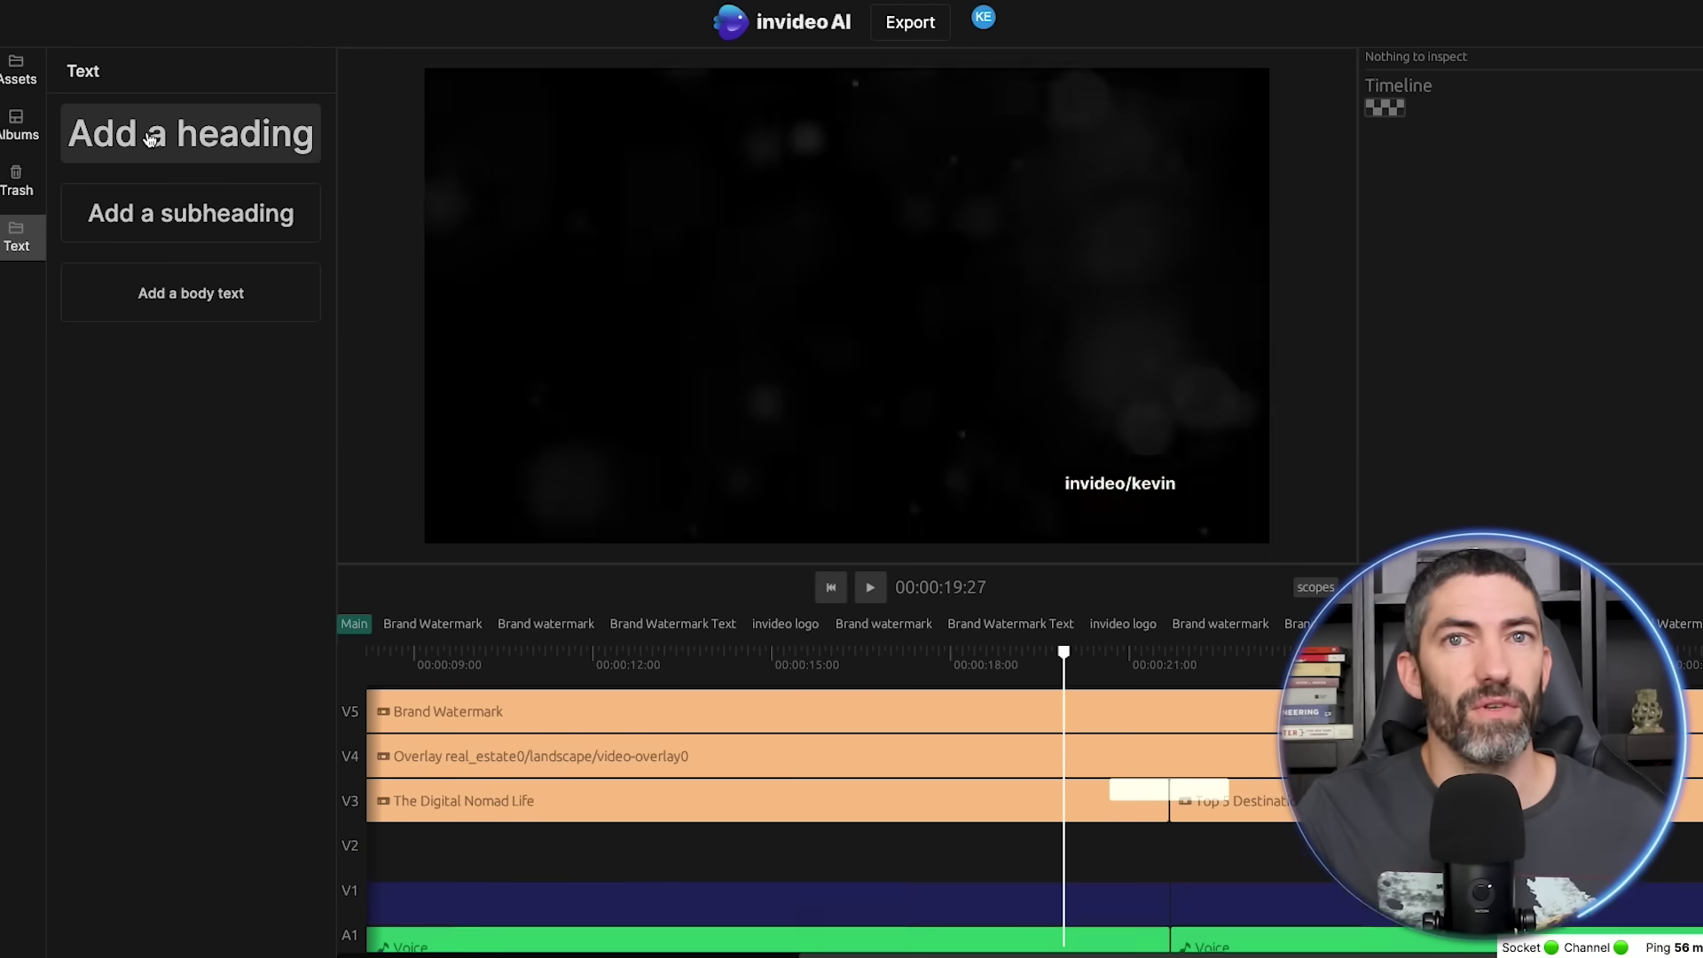
Change the heading text to 'Top 5' and colour it black
double_click(1397, 346)
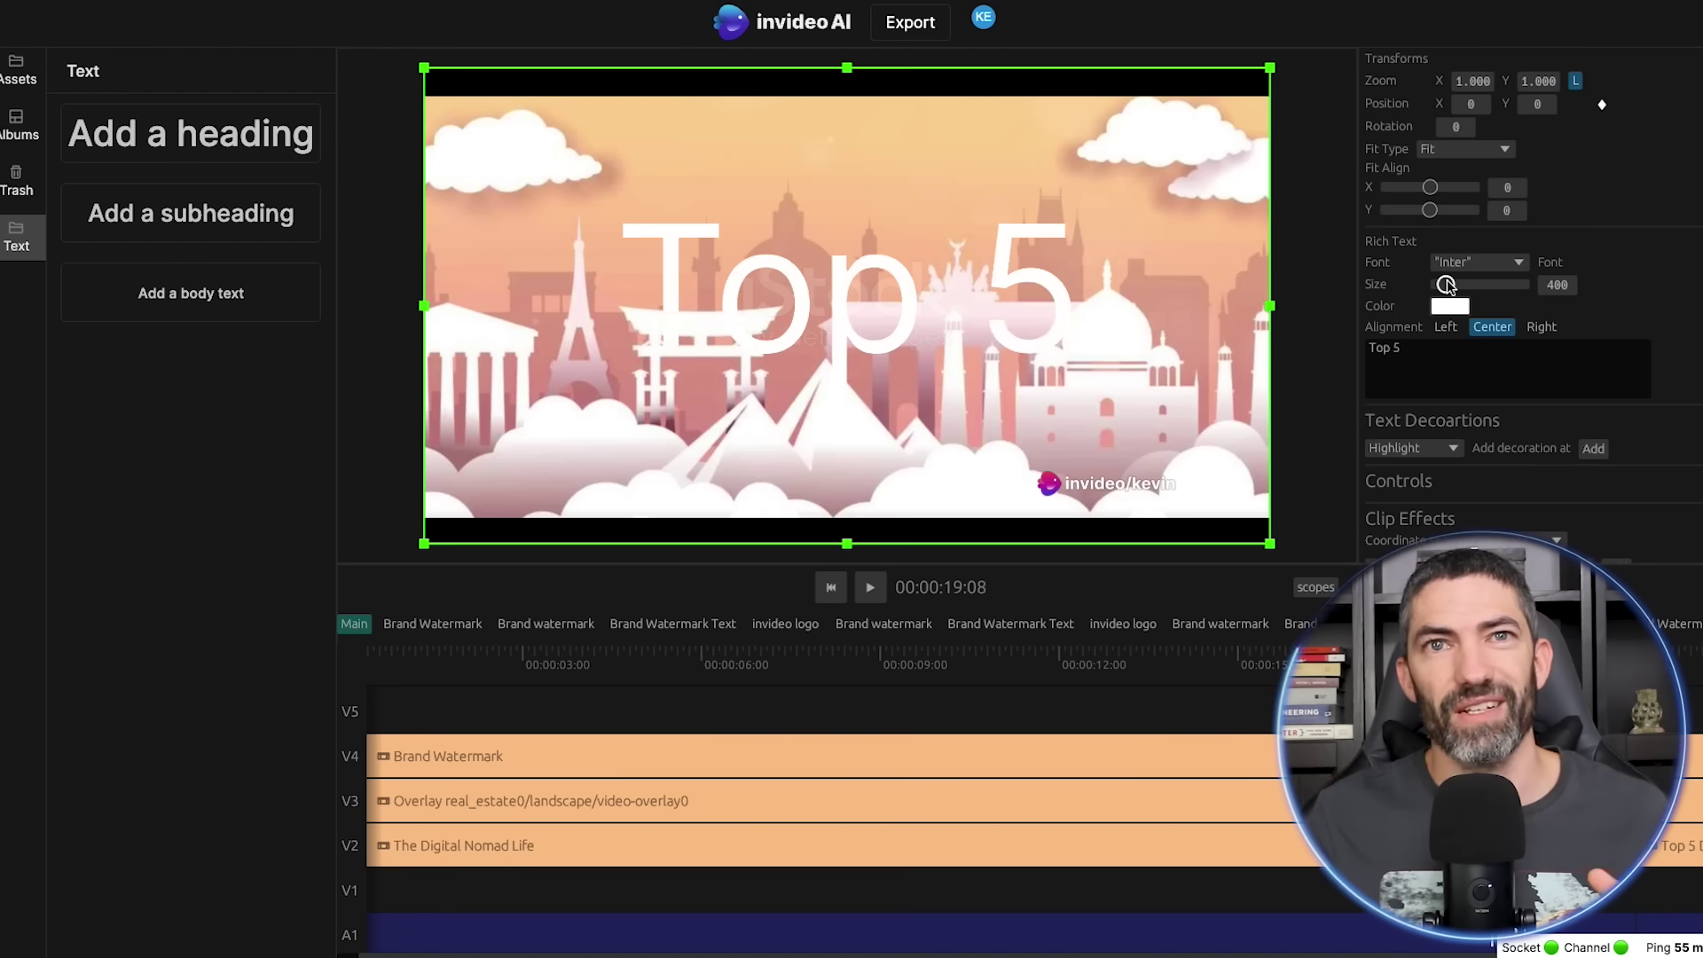
left_click(1448, 306)
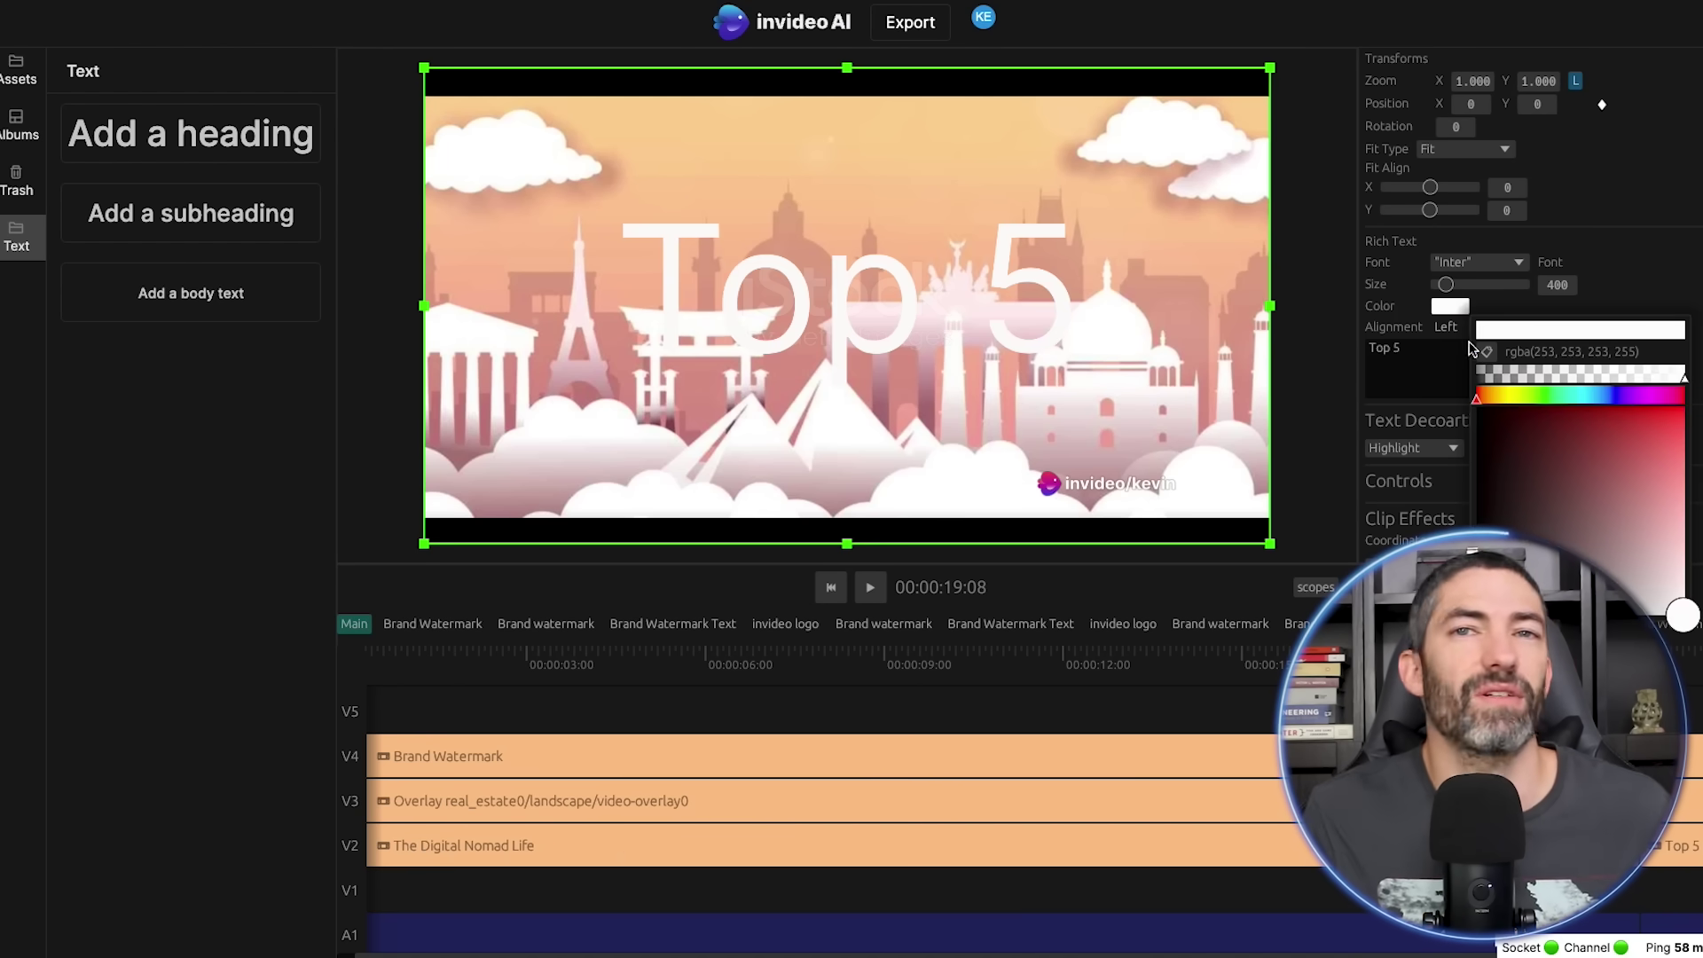
left_click(1510, 468)
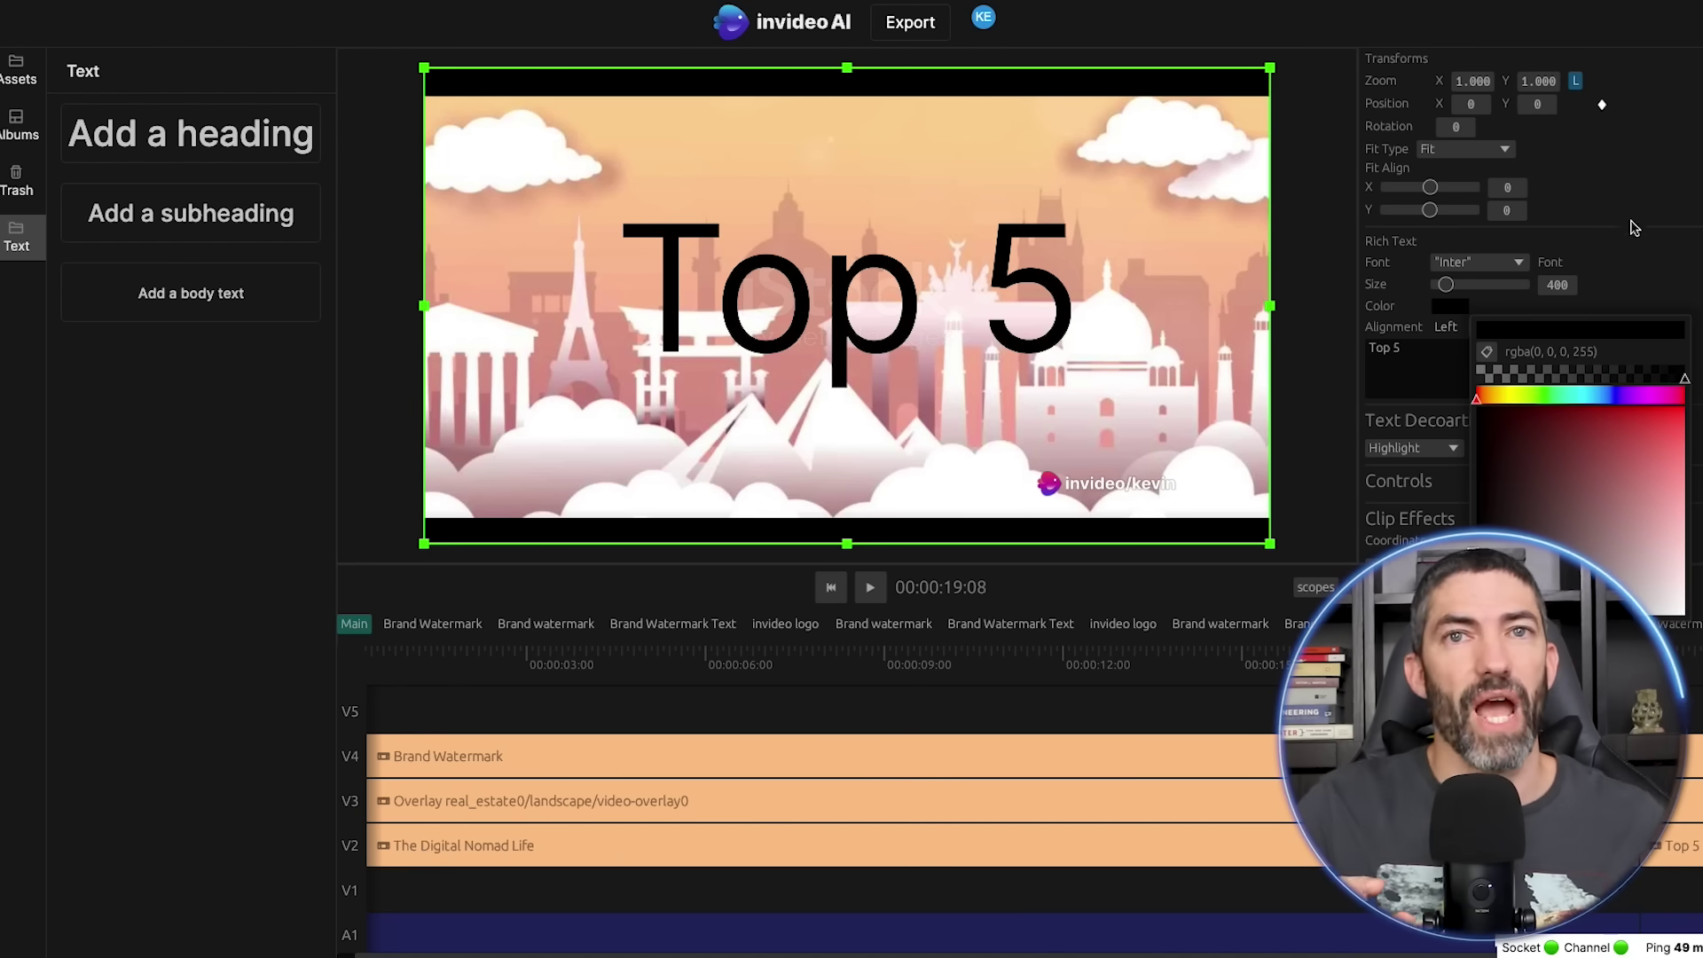